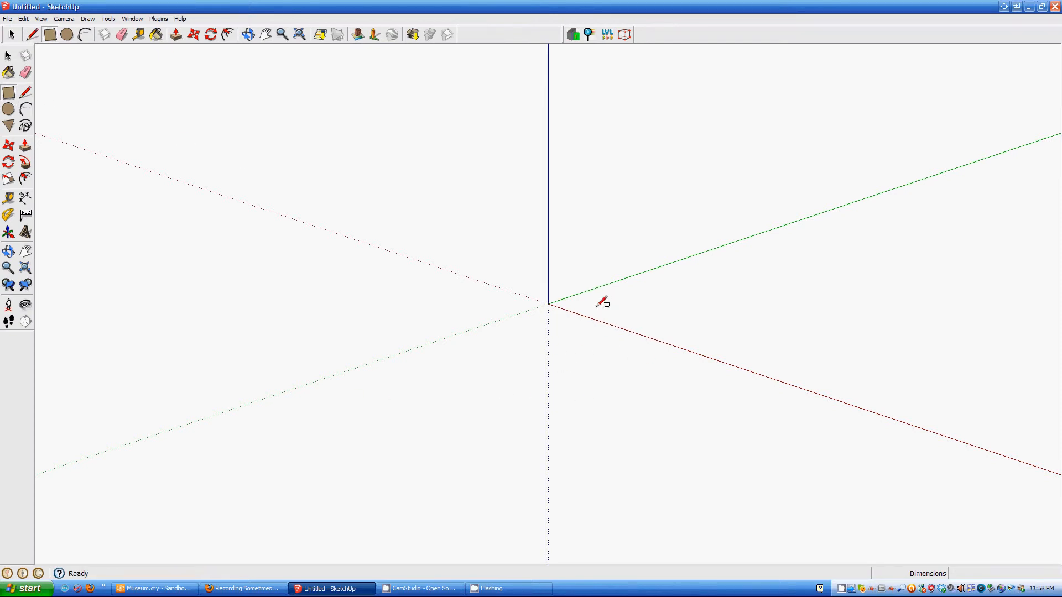
- Place the rectangle's first corner on the ground just beside the origin
click(579, 305)
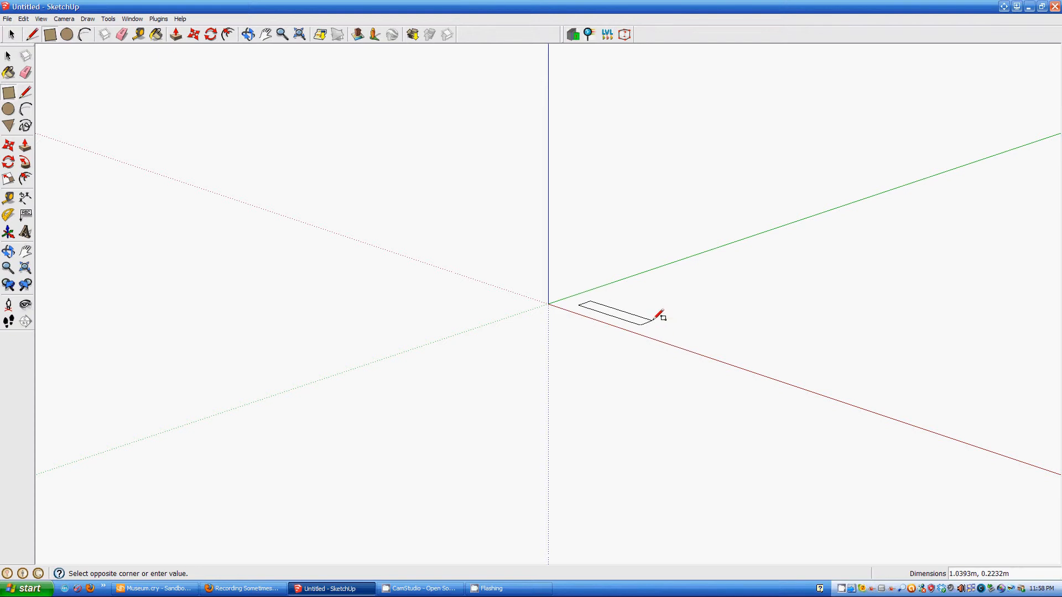
- Finish the rectangle and push/pull it up into a box about 1 m tall
click(656, 319)
middle_drag(675, 339, 308, 180)
click(176, 34)
drag(560, 302, 551, 183)
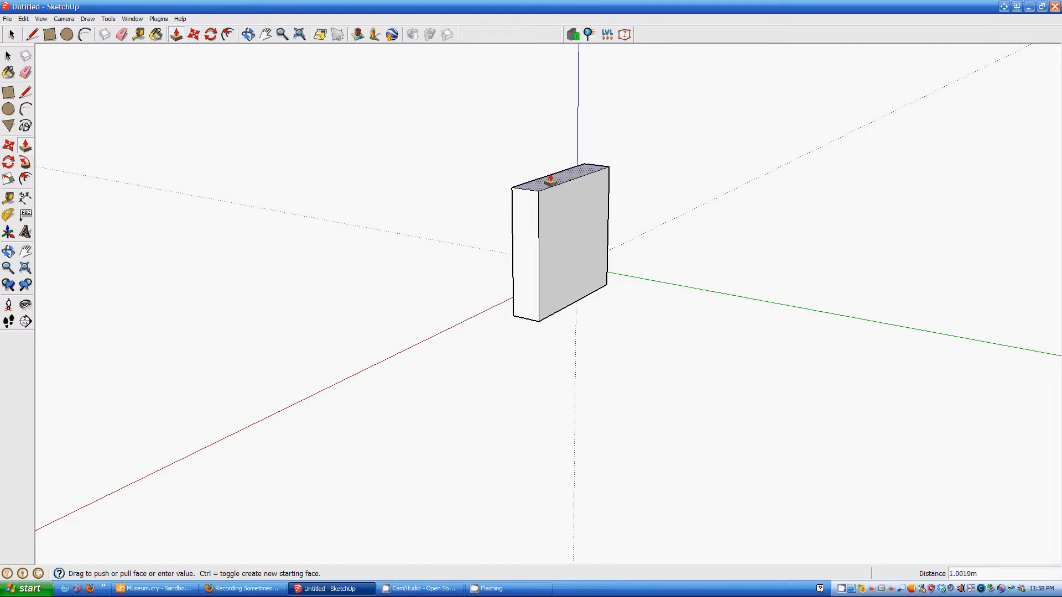
middle_drag(633, 287, 361, 239)
drag(360, 239, 573, 255)
- Push the box's broad face inward to thin it into a panel about 0.05 m thick
key(p)
scroll(566, 299, up, 4)
middle_drag(562, 299, 605, 327)
drag(566, 239, 553, 233)
middle_drag(599, 251, 778, 225)
mouse_move(600, 339)
middle_down()
mouse_move(306, 301)
mouse_move(628, 313)
mouse_move(682, 350)
mouse_move(624, 358)
mouse_move(409, 331)
mouse_move(443, 332)
mouse_move(209, 275)
mouse_move(157, 363)
mouse_move(266, 375)
mouse_move(215, 367)
middle_up()
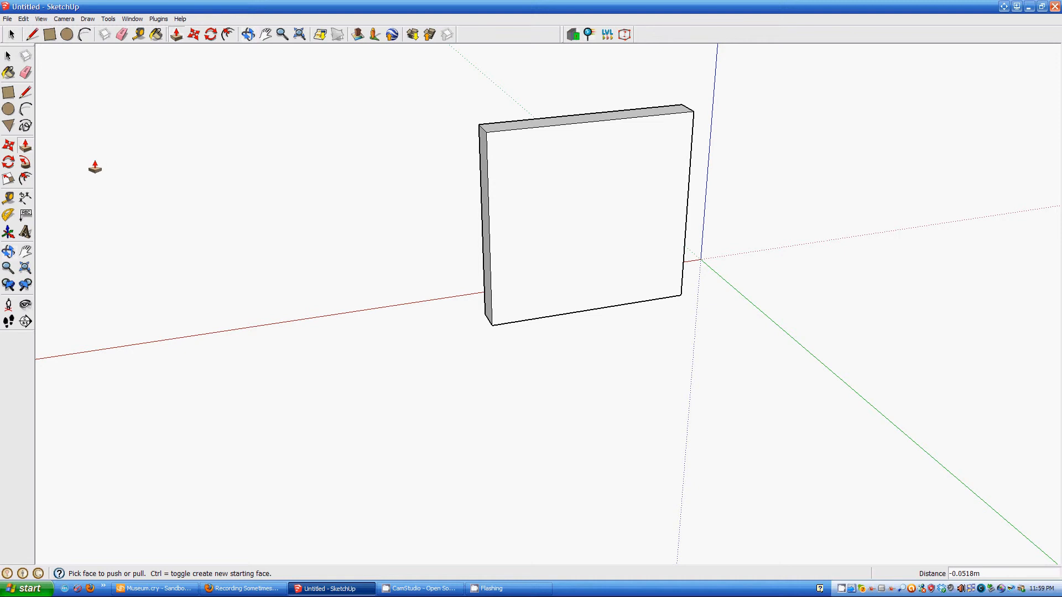
- Offset the slab's front face inward about 0.11 m to leave a frame border
click(25, 178)
click(492, 189)
key(space)
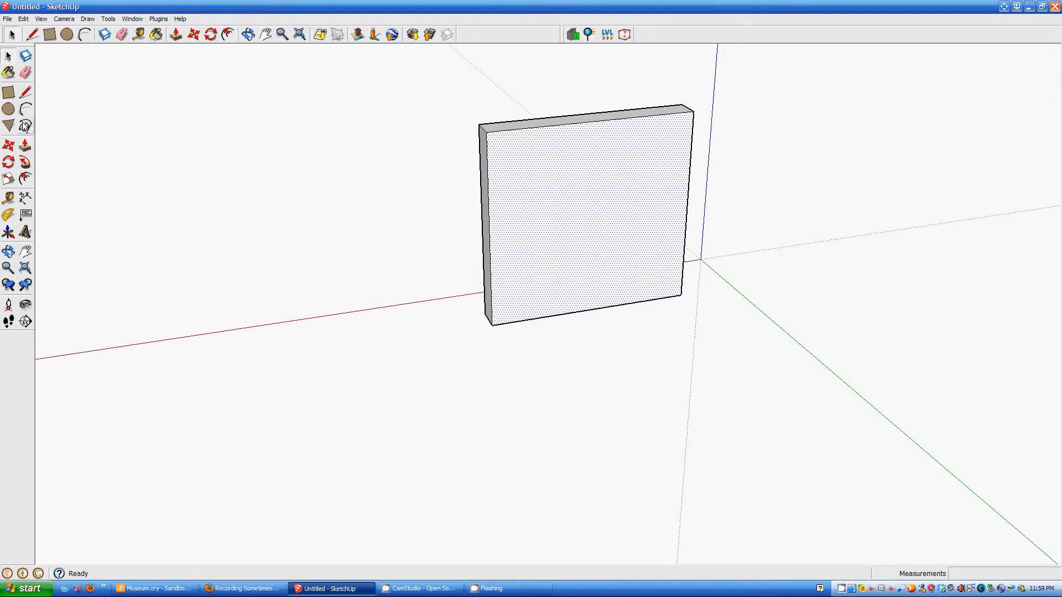
click(26, 178)
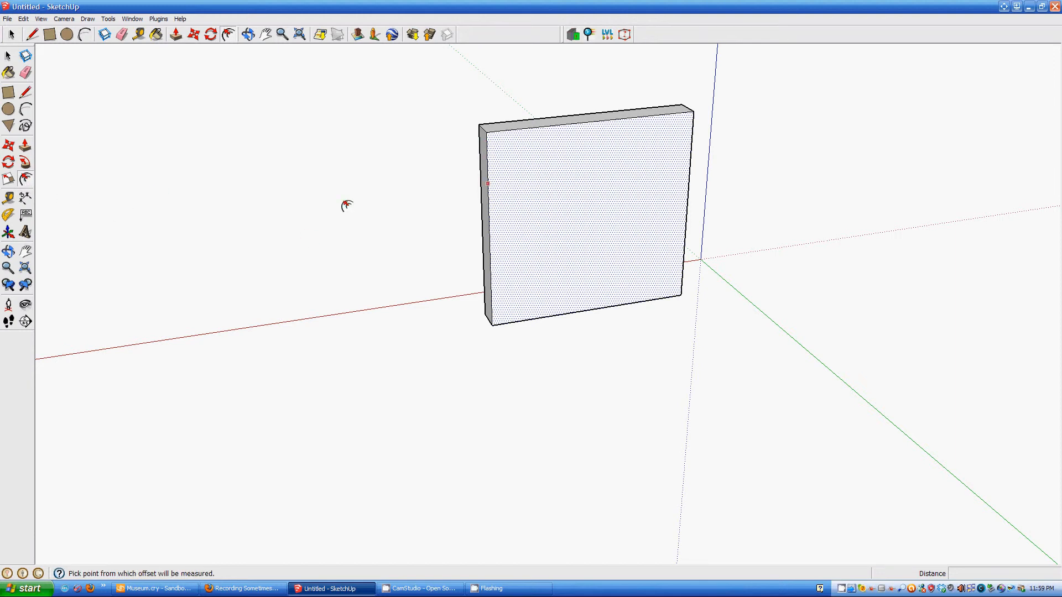
click(490, 230)
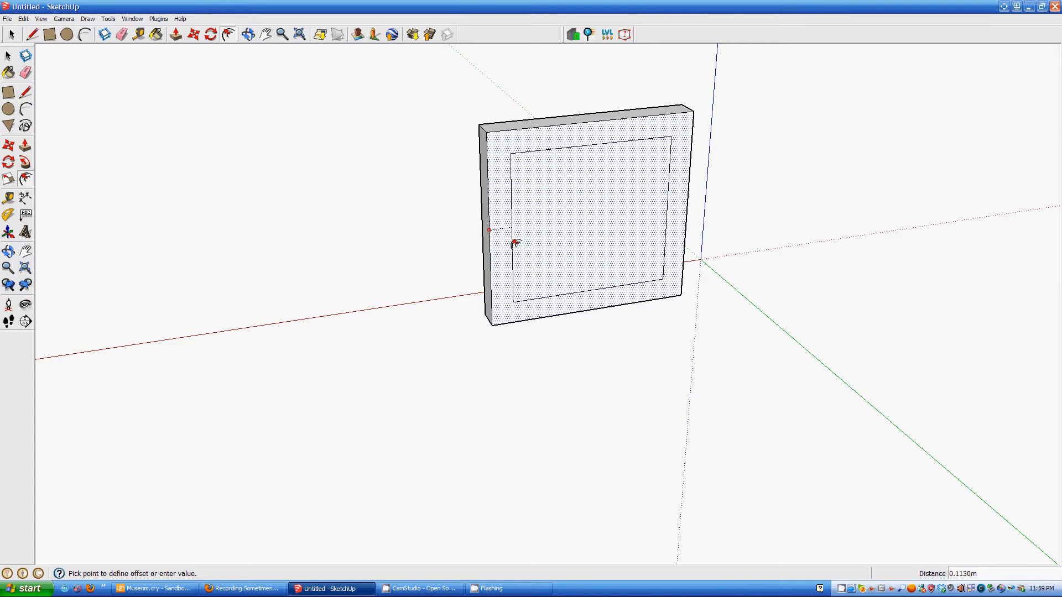
click(515, 244)
middle_drag(534, 252, 554, 183)
click(25, 92)
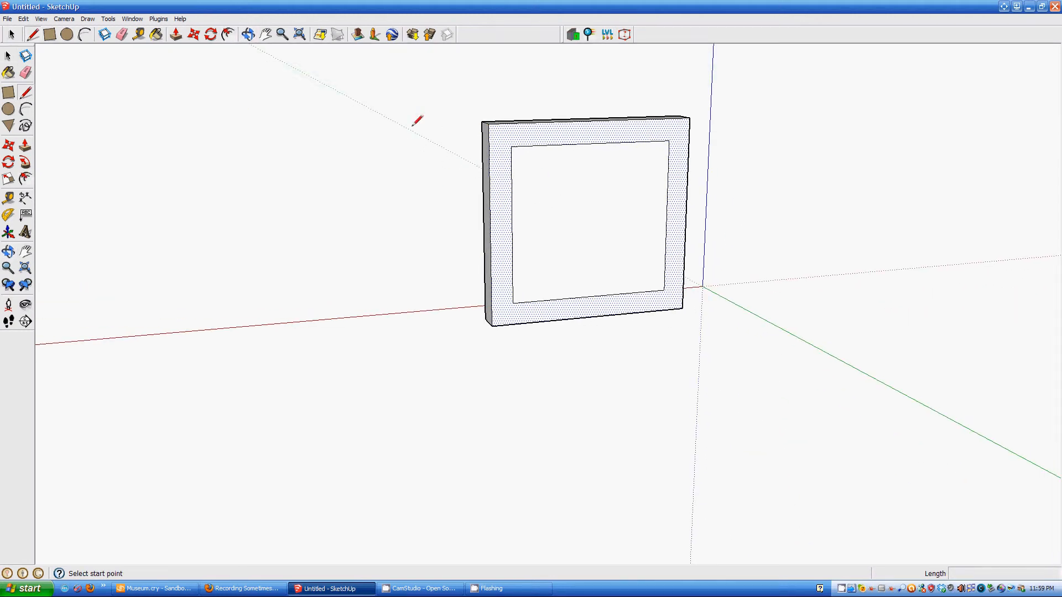
- Draw diagonal lines joining each inner corner to its outer corner, one per corner
drag(489, 124, 511, 146)
click(670, 141)
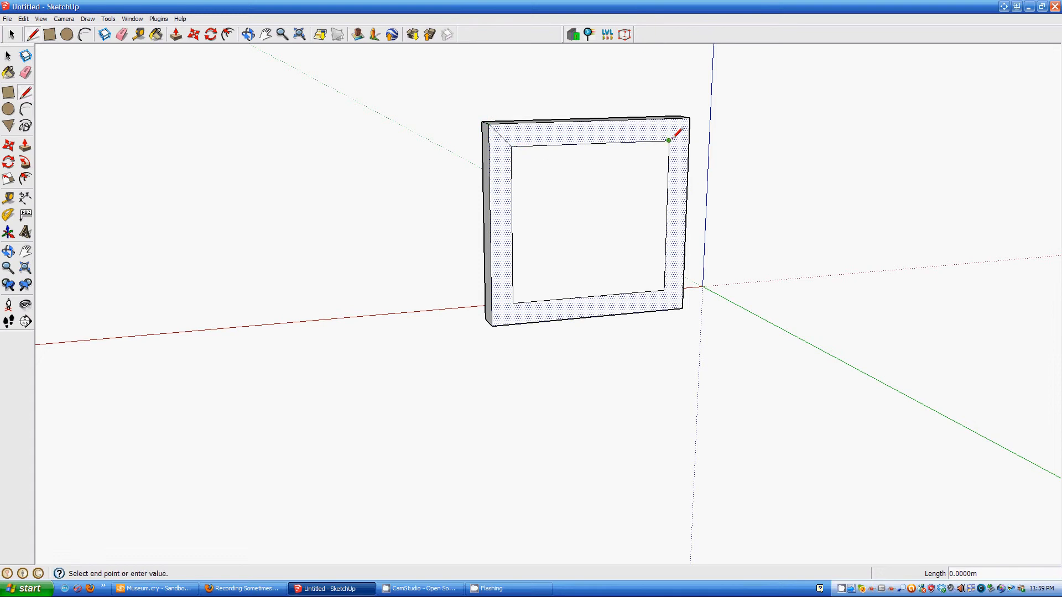
click(690, 117)
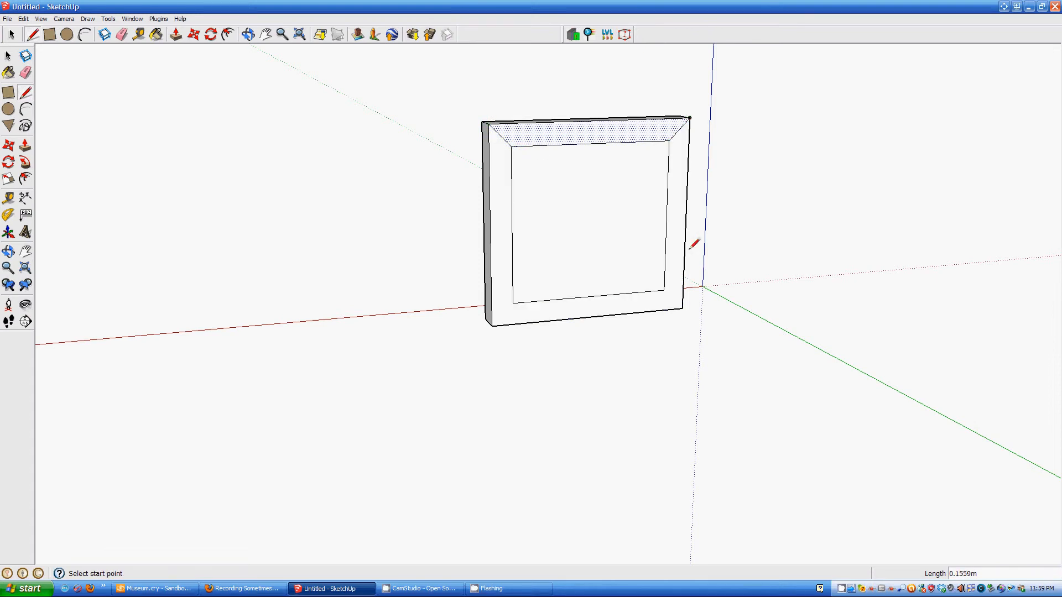
click(664, 289)
click(683, 309)
click(492, 326)
click(513, 303)
mouse_move(615, 299)
middle_down()
mouse_move(567, 318)
mouse_move(218, 316)
mouse_move(406, 251)
middle_up()
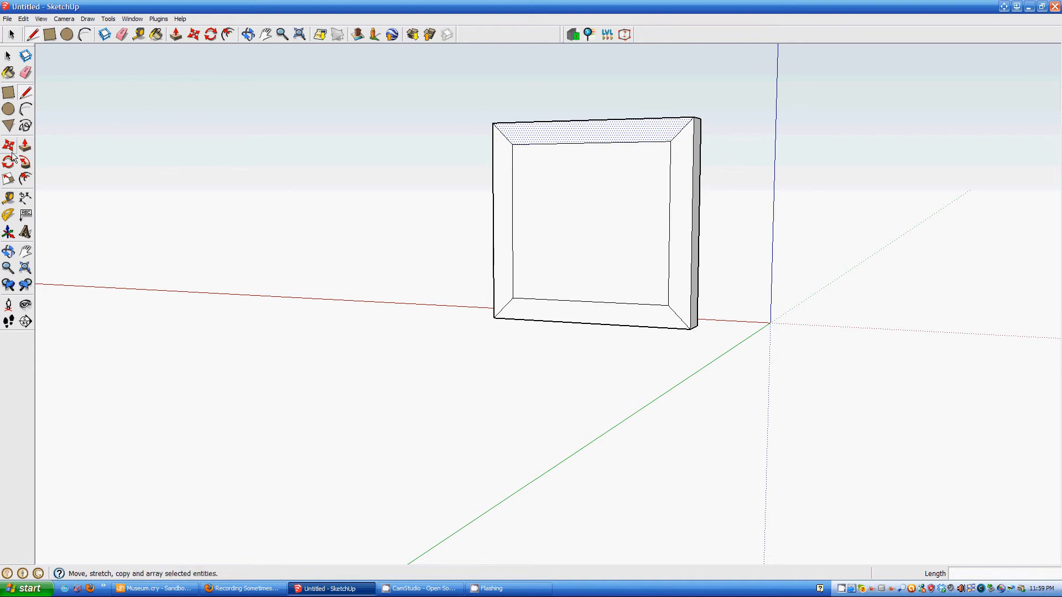
- Select the four inner edges of the frame border
click(8, 57)
click(513, 206)
shift+click(569, 144)
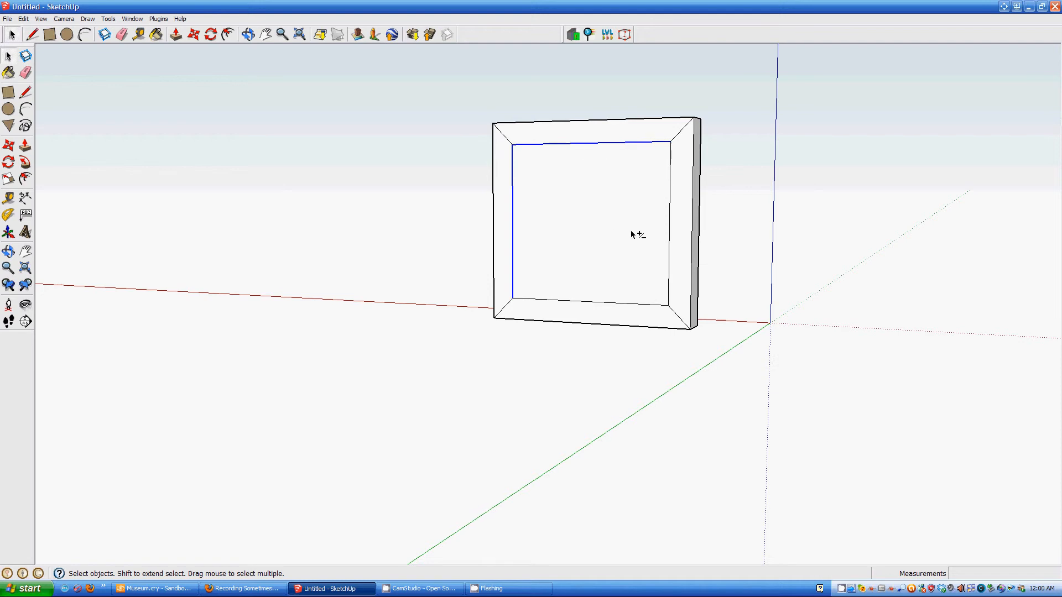
shift+click(670, 235)
shift+click(602, 303)
middle_drag(580, 276, 283, 275)
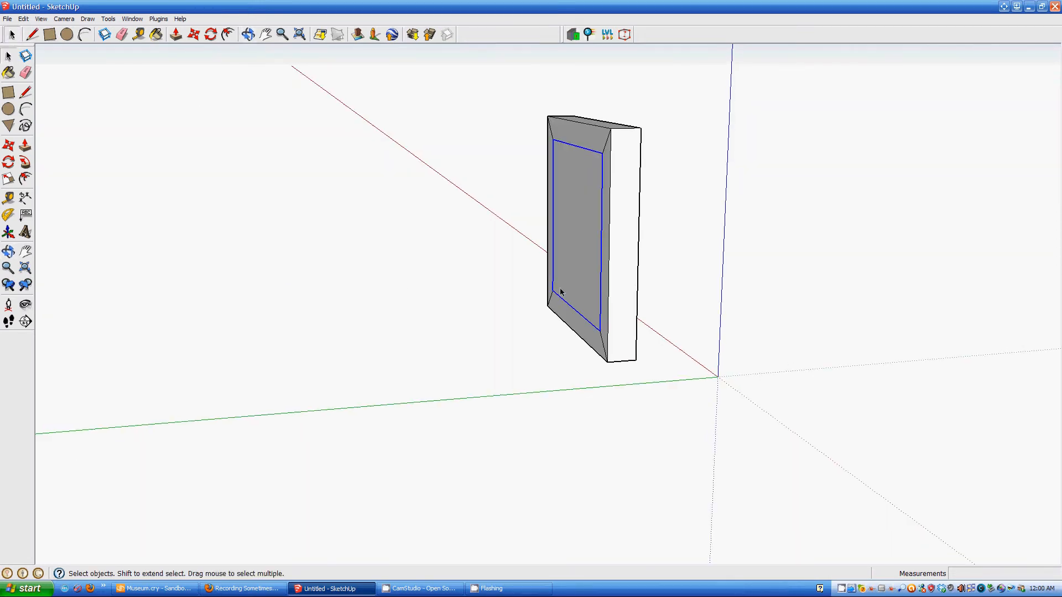
- Move the inner square back into the slab so the frame pieces slope inward
key(m)
mouse_move(602, 260)
middle_down()
mouse_move(620, 280)
mouse_move(562, 263)
mouse_move(806, 308)
mouse_move(965, 300)
mouse_move(541, 277)
mouse_move(588, 275)
middle_up()
click(595, 259)
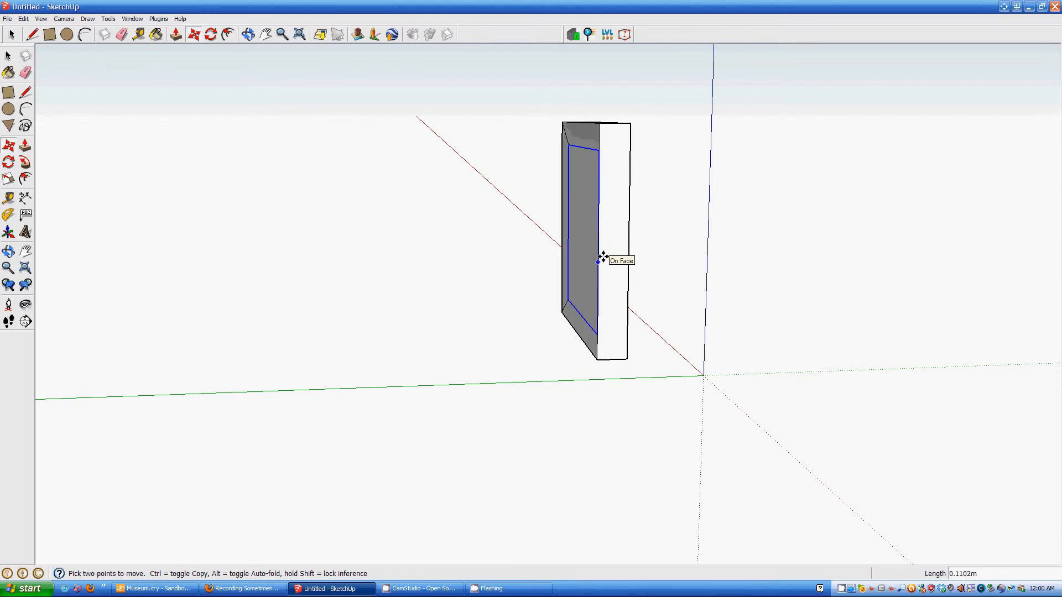
middle_drag(605, 256, 896, 268)
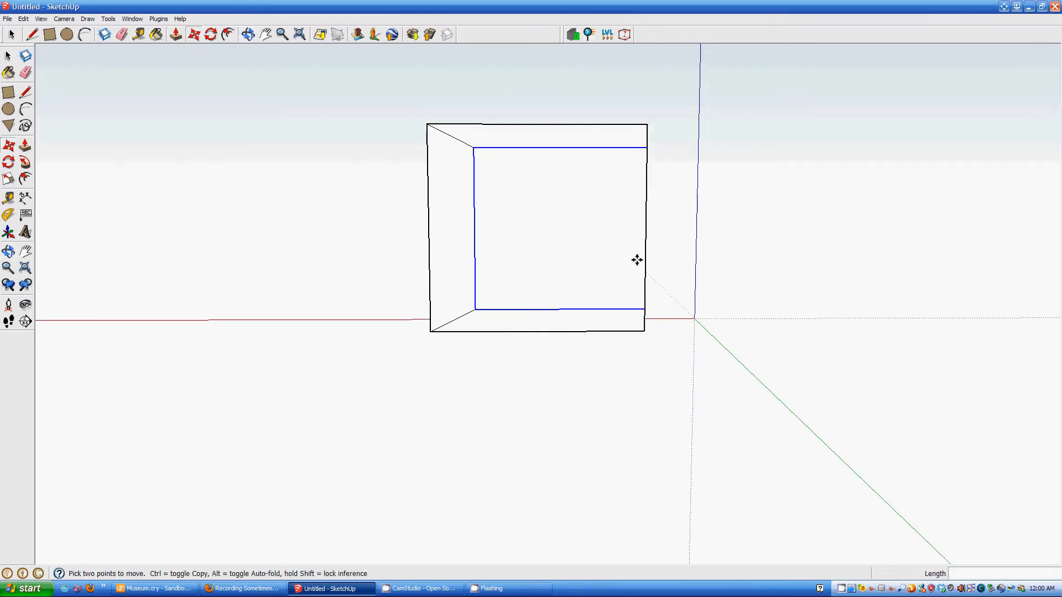
mouse_move(630, 247)
middle_down()
mouse_move(238, 254)
mouse_move(586, 304)
mouse_move(628, 244)
middle_up()
click(628, 244)
right_click(567, 255)
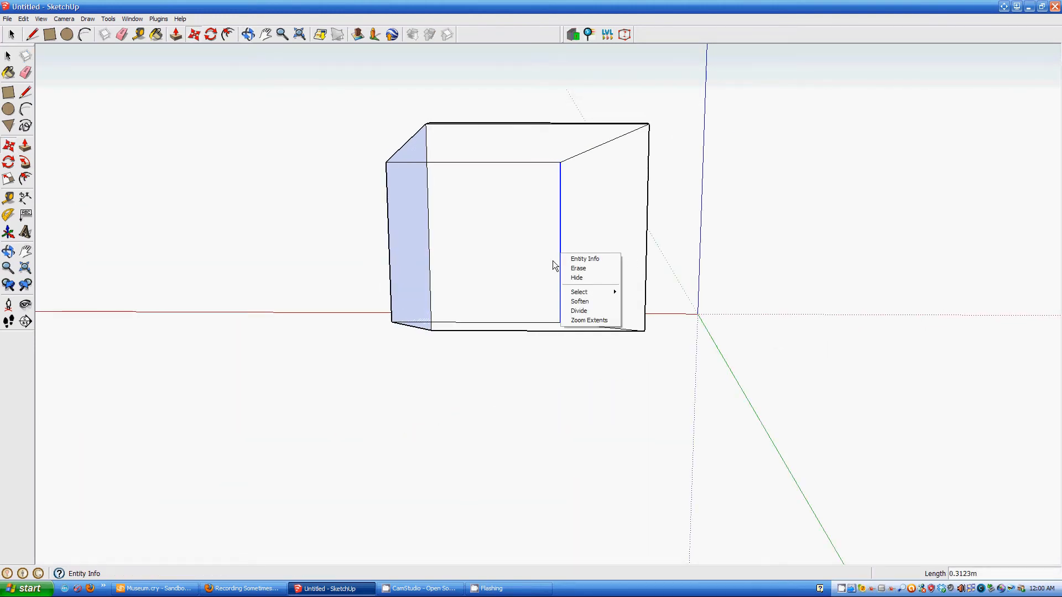
click(567, 259)
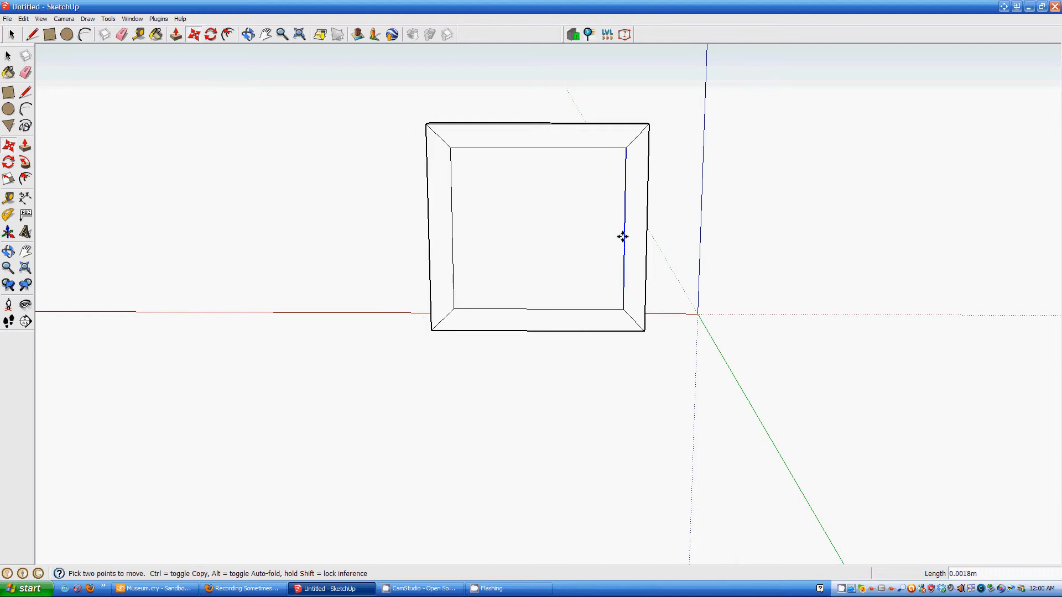
click(622, 241)
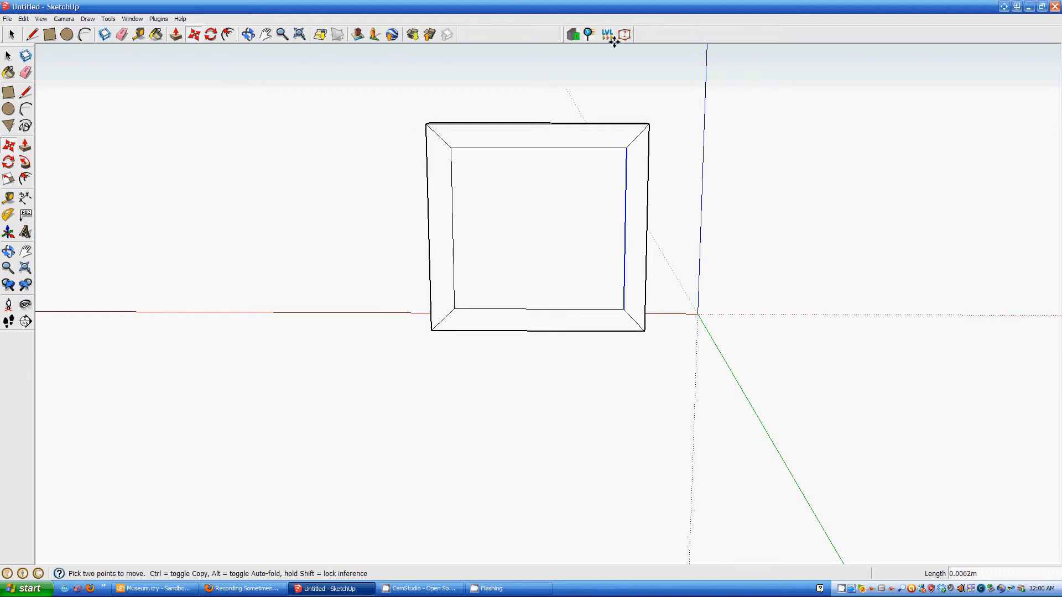
click(626, 36)
click(531, 312)
click(25, 57)
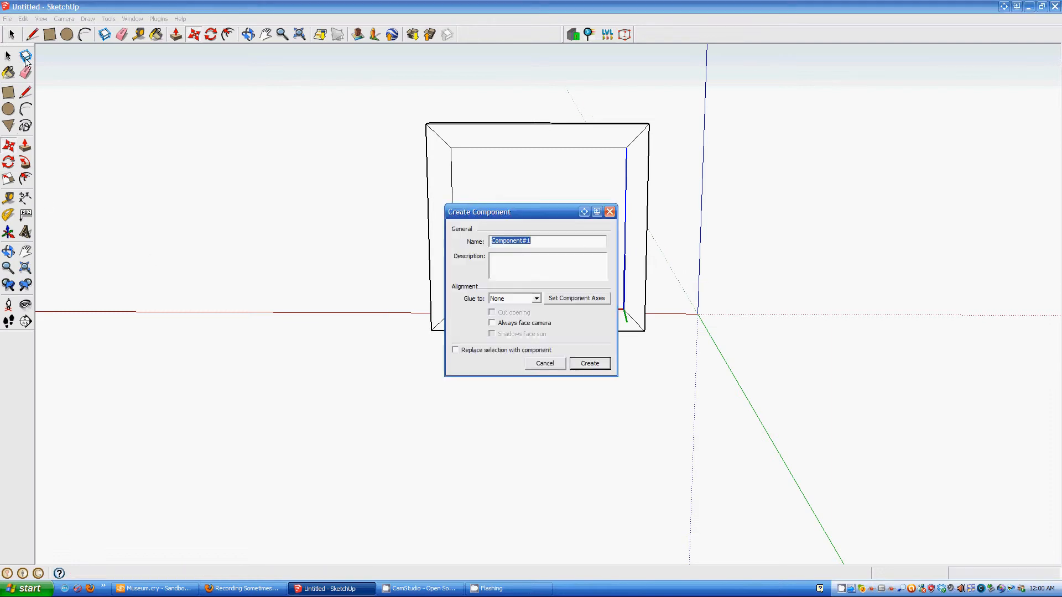
click(548, 364)
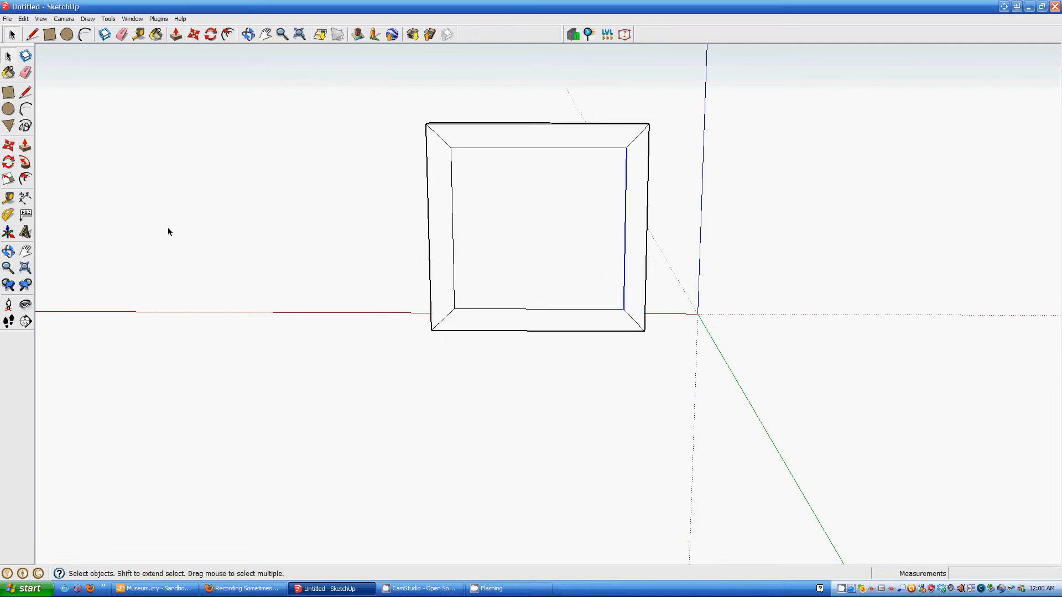
- Switch the display to wireframe and orbit the frame to face the camera
middle_drag(553, 259, 115, 286)
scroll(538, 318, up, 1)
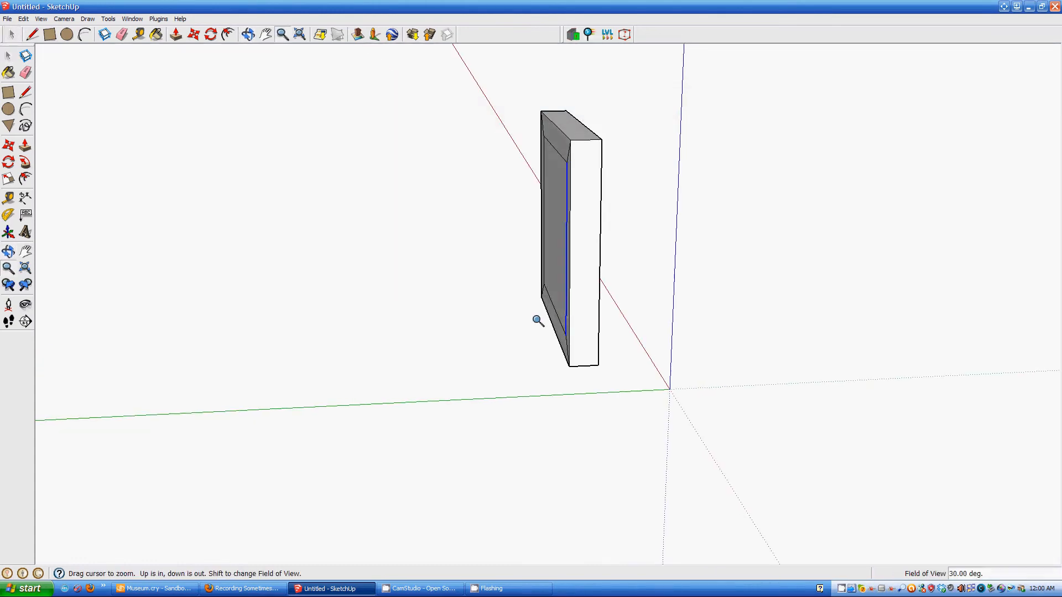
key(z)
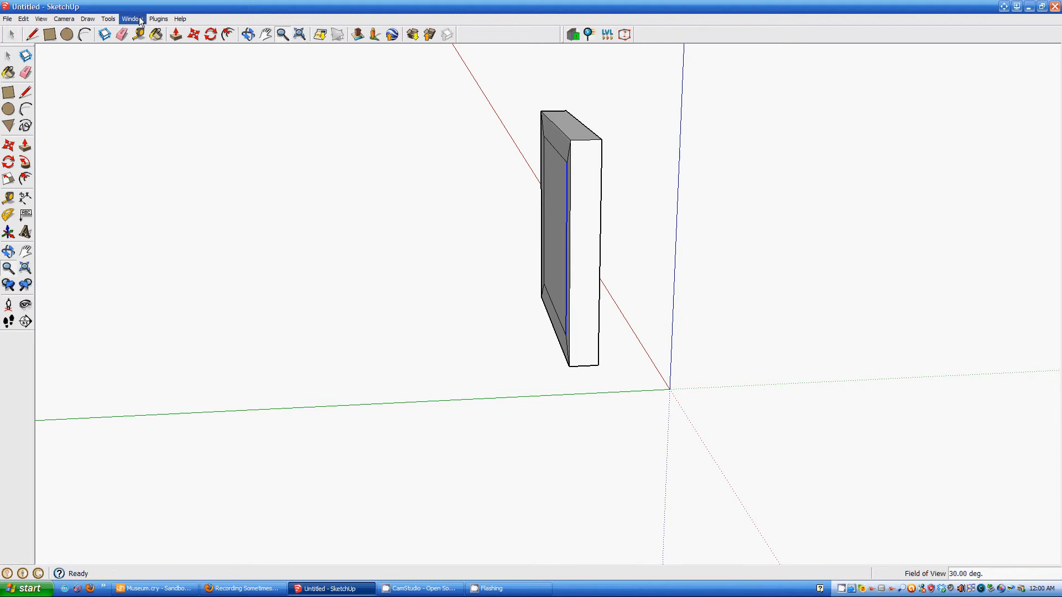
click(113, 20)
mouse_move(87, 20)
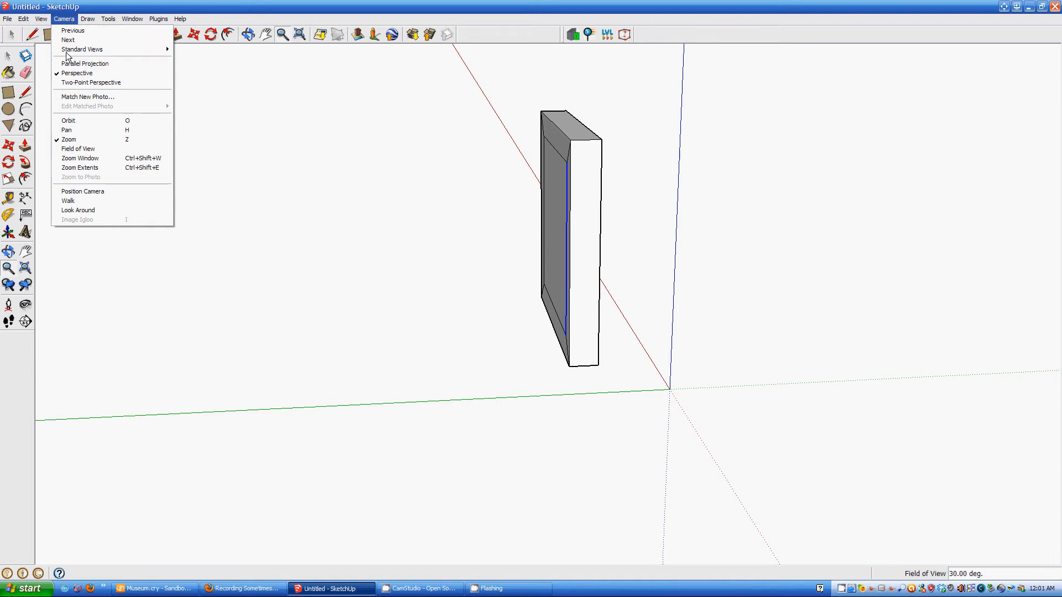
mouse_move(48, 152)
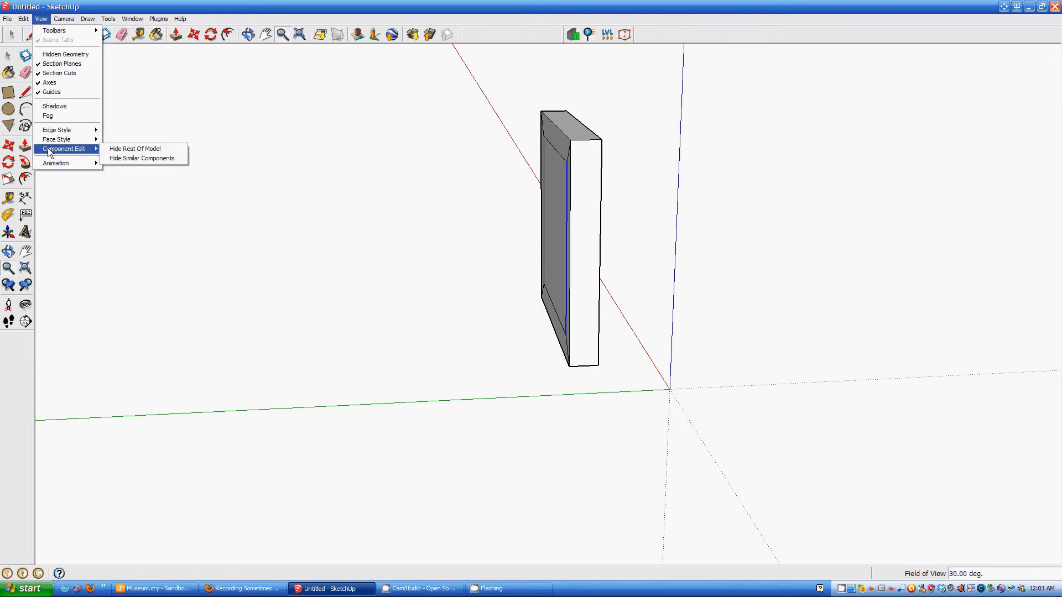
click(122, 155)
key(o)
mouse_move(550, 285)
mouse_down()
mouse_move(598, 290)
mouse_move(498, 249)
mouse_move(633, 227)
mouse_move(912, 261)
mouse_up()
- Select the four inner edges, fixing one wrong pick, and move them to reshape the bevel
key(z)
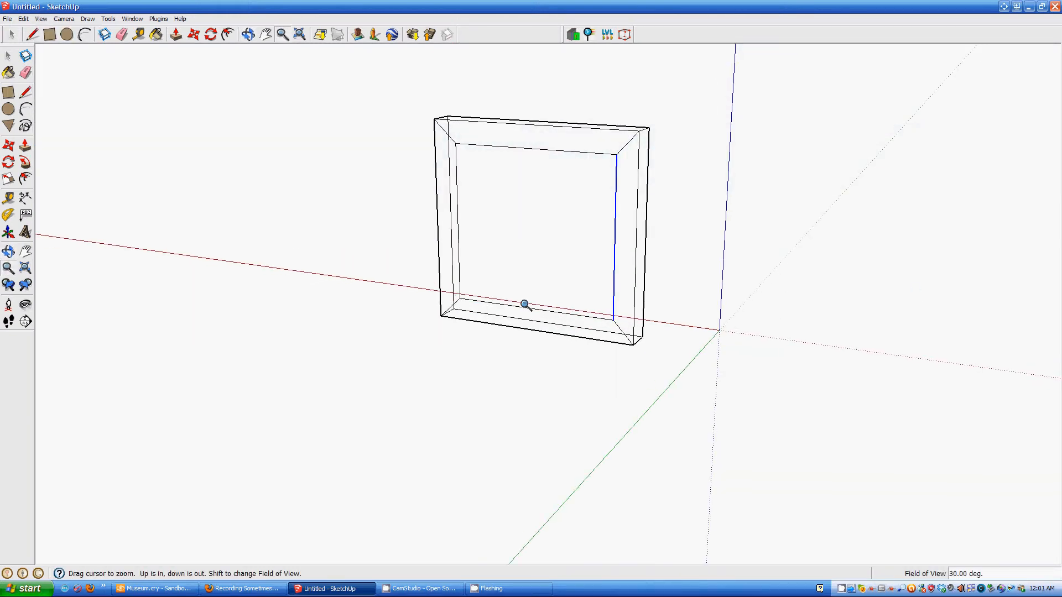
key(space)
click(541, 312)
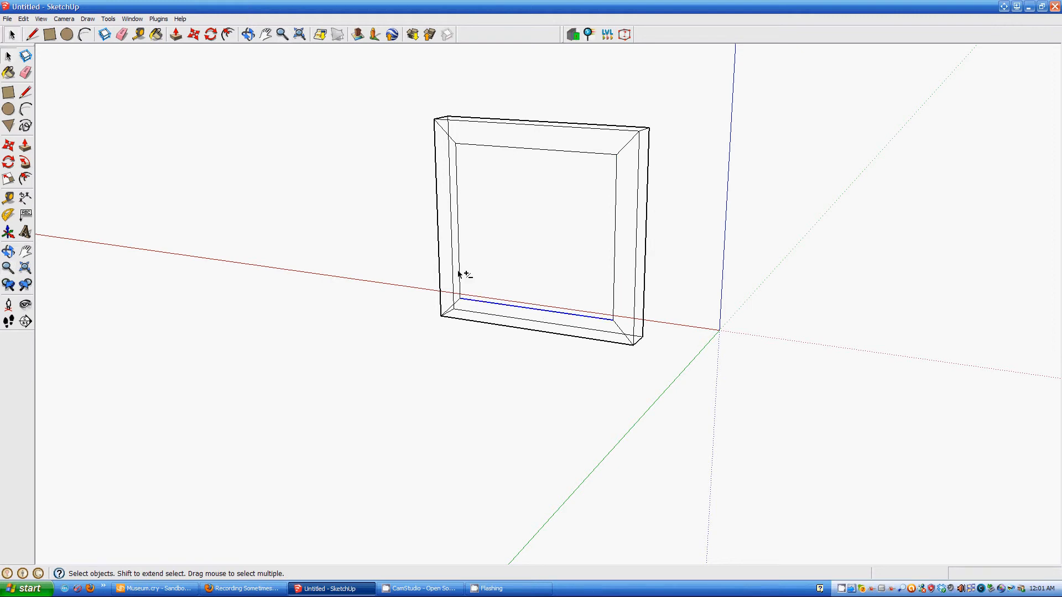
shift+click(453, 239)
shift+click(452, 227)
shift+click(459, 224)
shift+click(518, 148)
shift+click(616, 234)
middle_drag(689, 277, 321, 237)
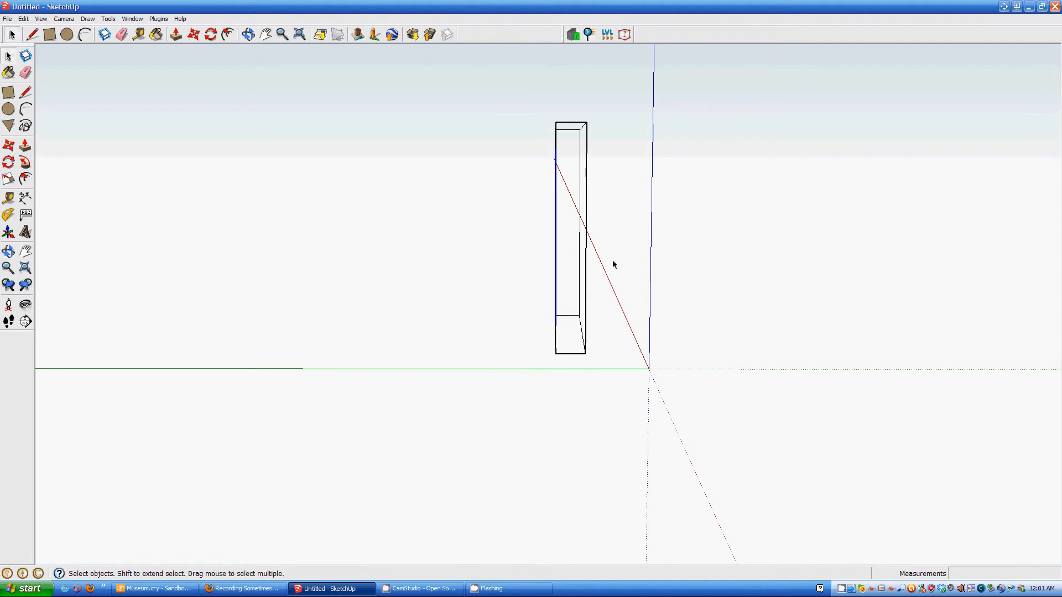
key(m)
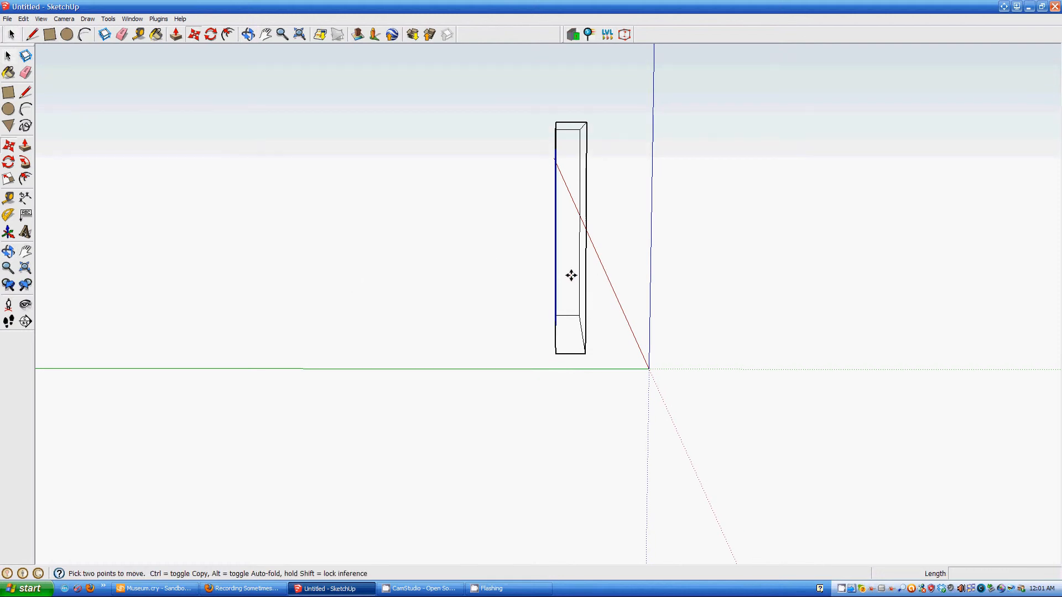
click(556, 241)
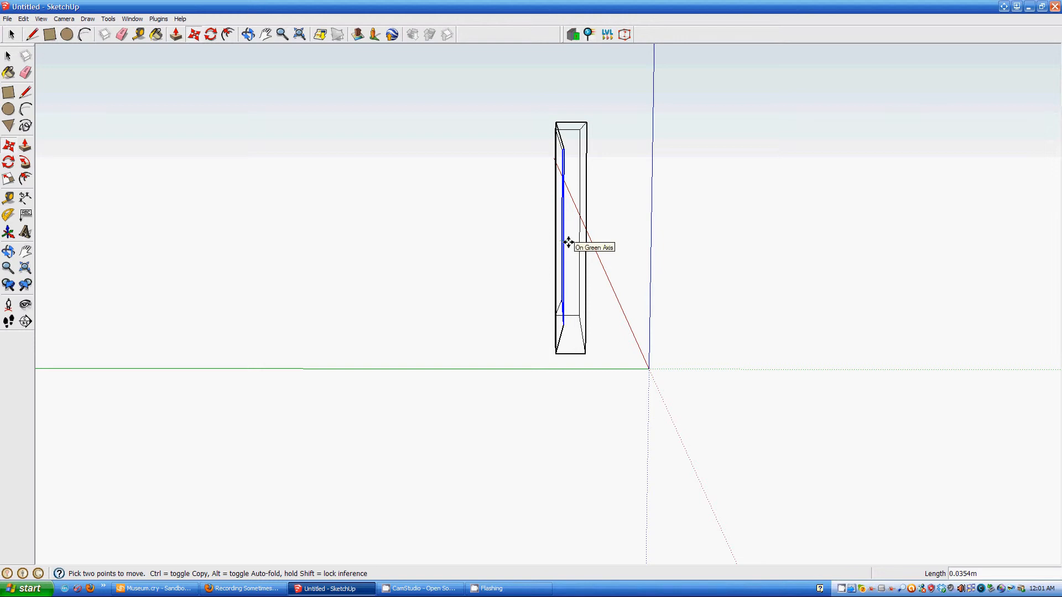
middle_drag(476, 282, 908, 301)
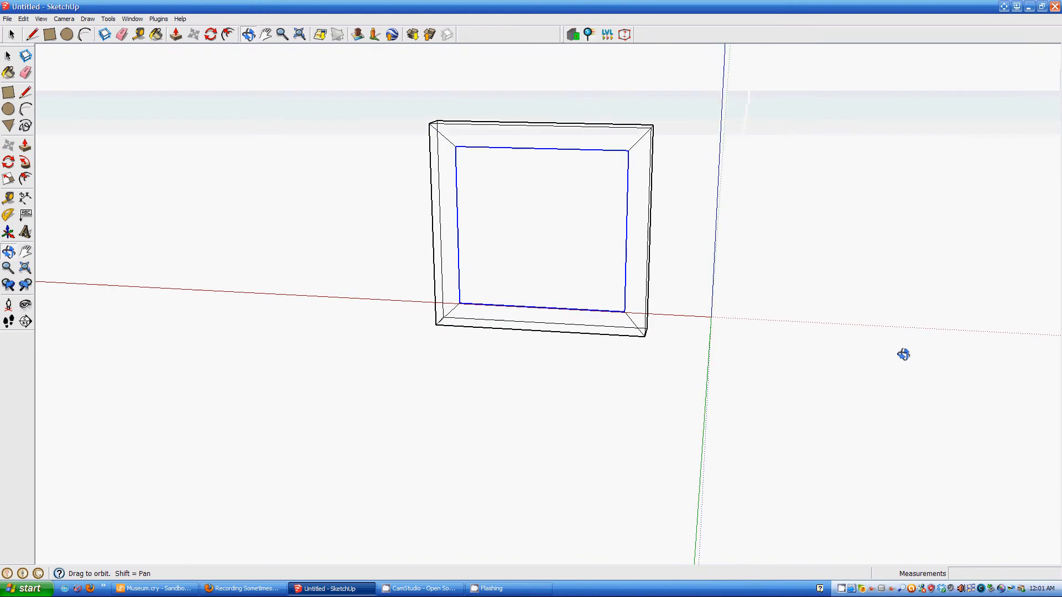
- Set the face style to Shaded With Textures
click(36, 20)
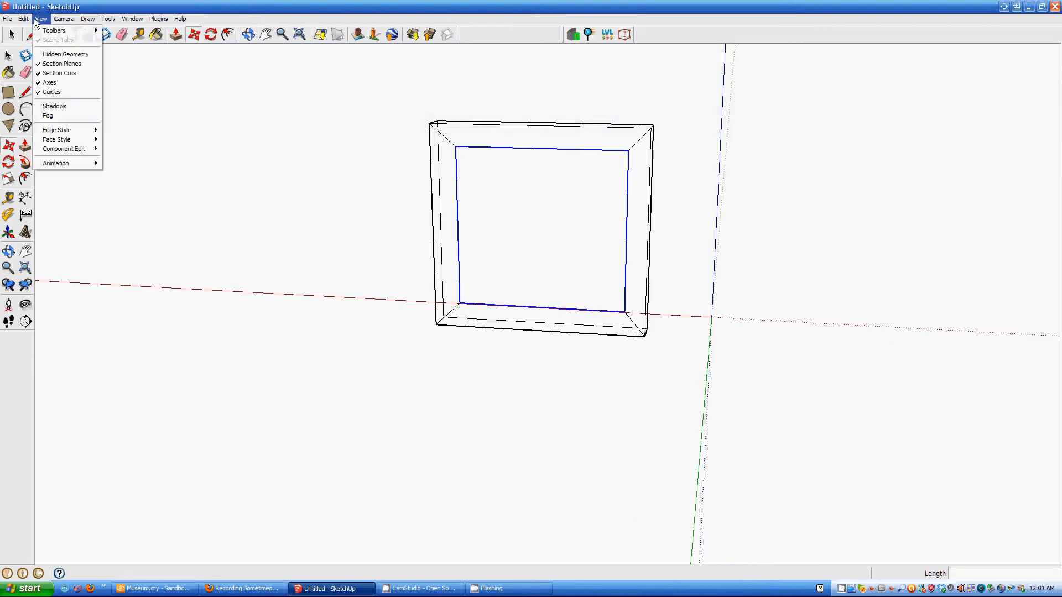
mouse_move(66, 140)
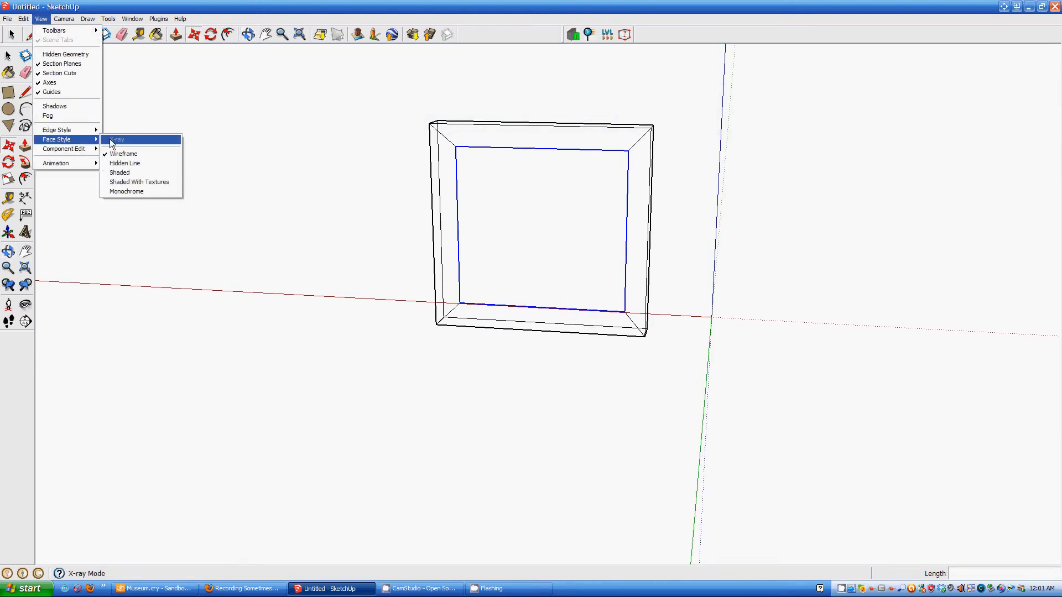
click(125, 180)
key(o)
middle_drag(527, 256, 559, 199)
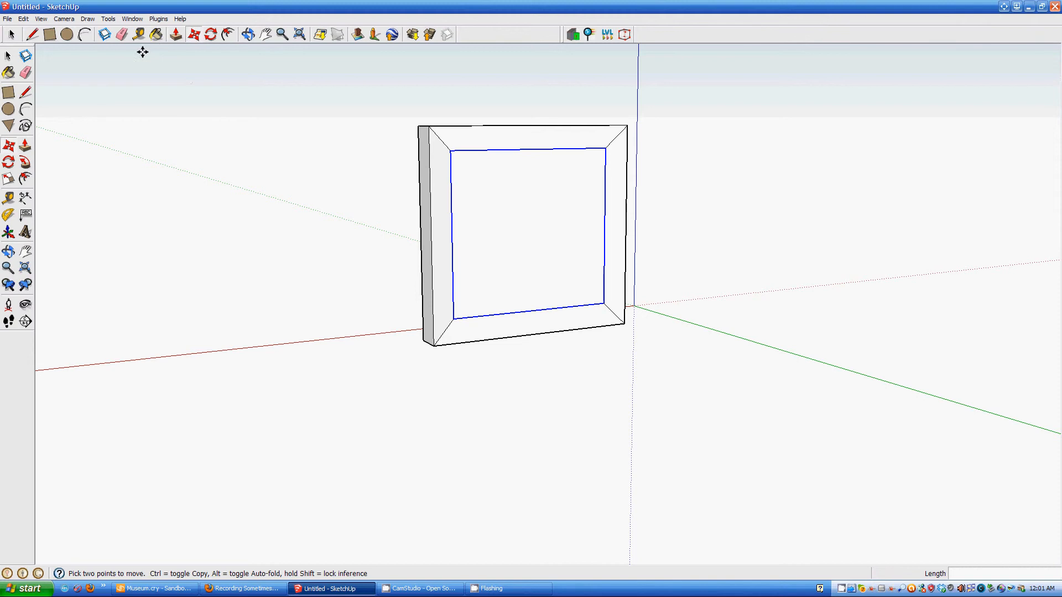
- Push the inner face back about 0.0177 m to recess the picture panel
click(176, 35)
click(532, 246)
click(532, 249)
scroll(558, 278, up, 3)
scroll(558, 278, up, 2)
middle_drag(526, 260, 427, 265)
scroll(434, 256, down, 2)
scroll(436, 256, down, 2)
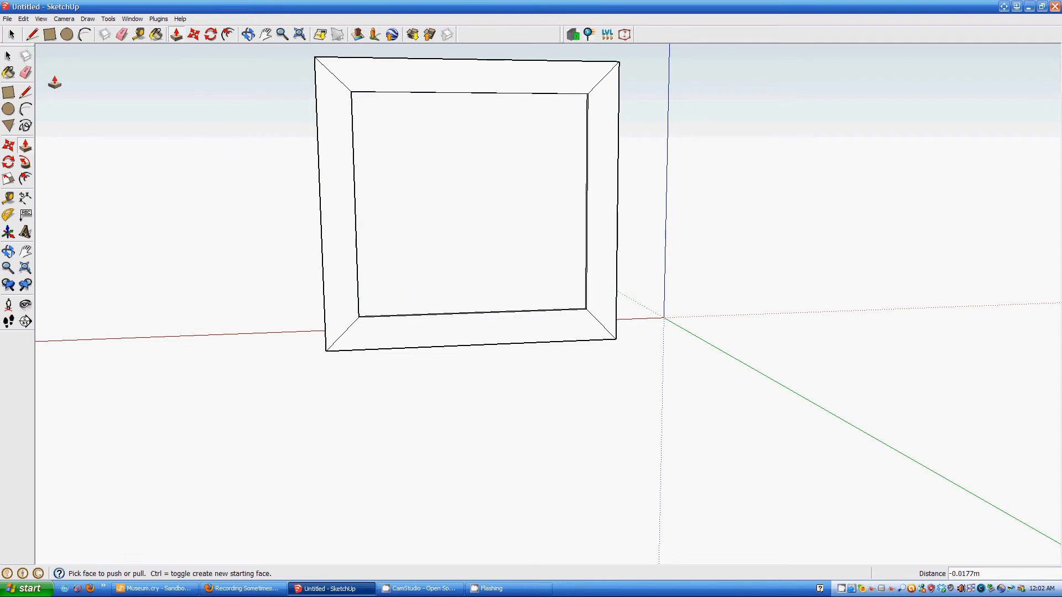
click(8, 55)
- In the In Model materials list, create Material1 with Rottweiler.jpg as its texture
click(132, 18)
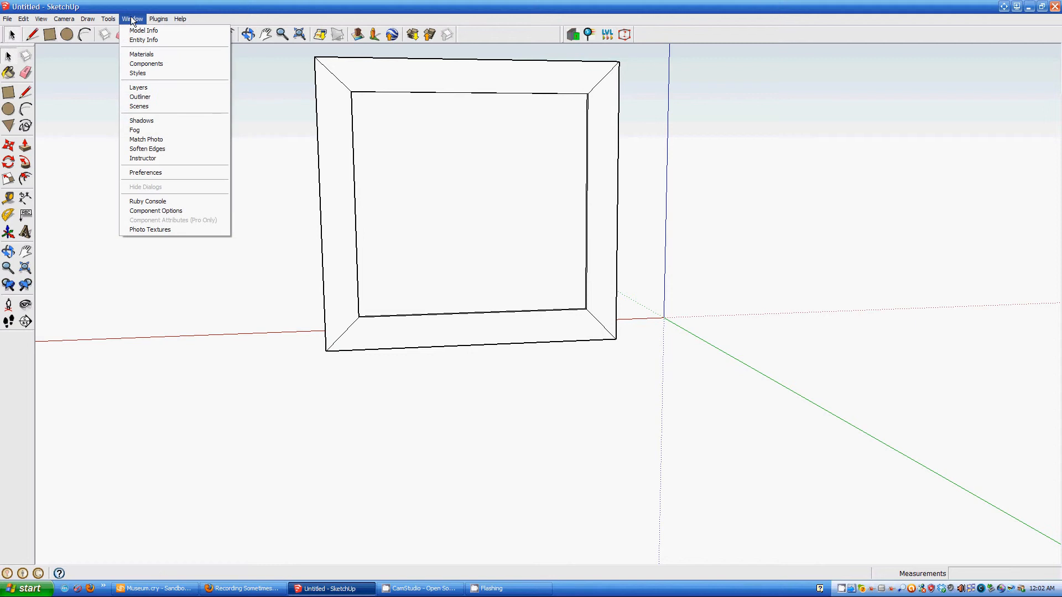
click(148, 53)
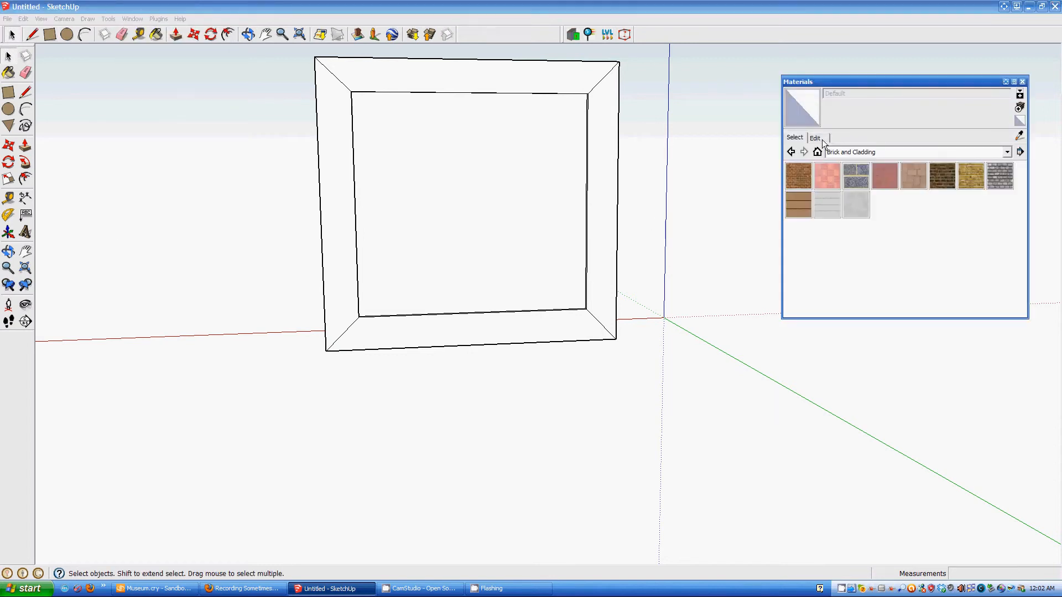
click(861, 152)
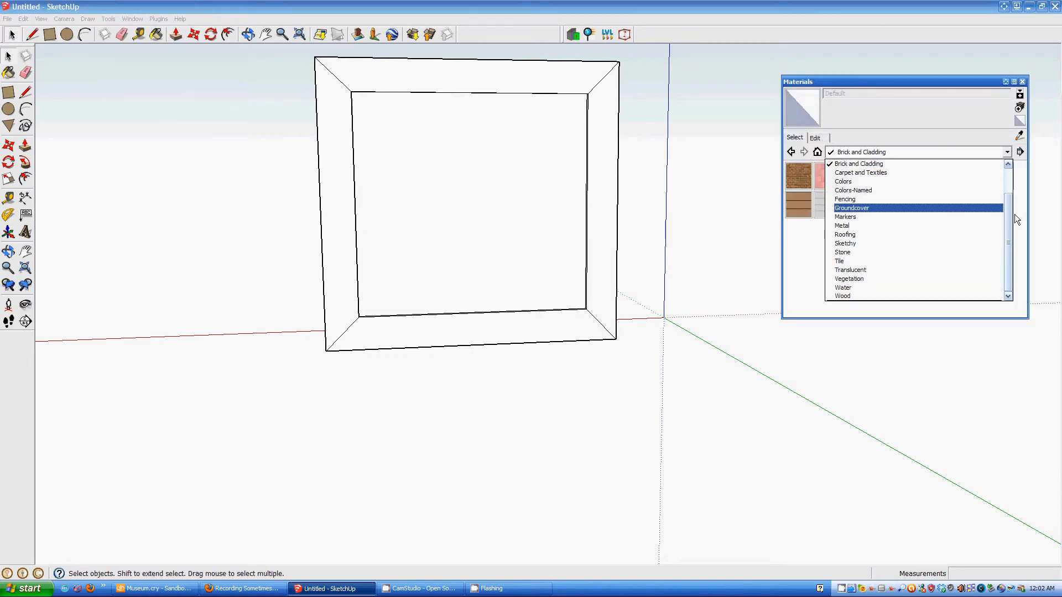
drag(1011, 214, 1015, 168)
click(904, 163)
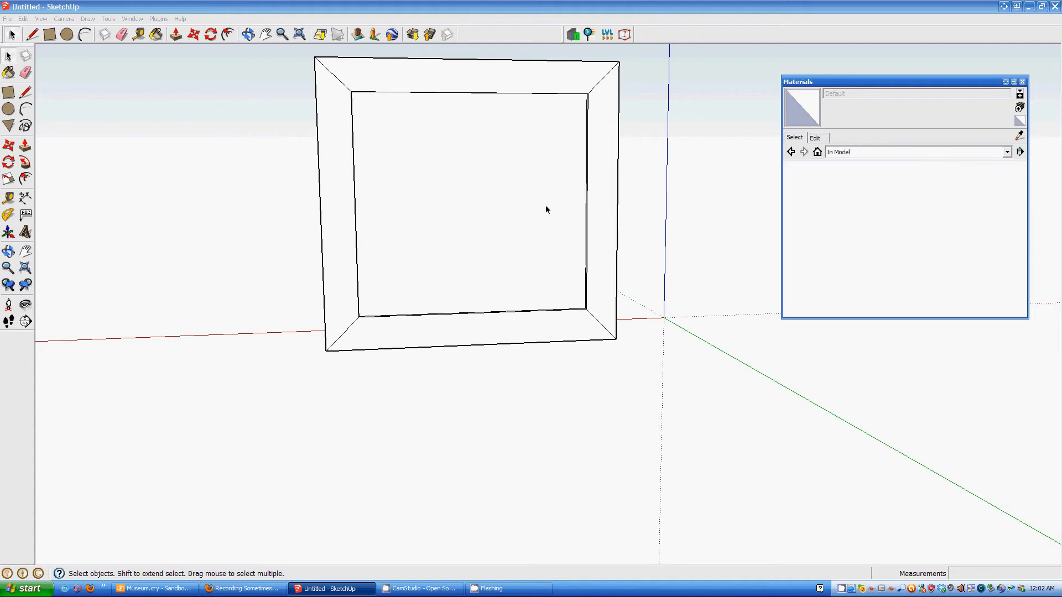
click(1020, 106)
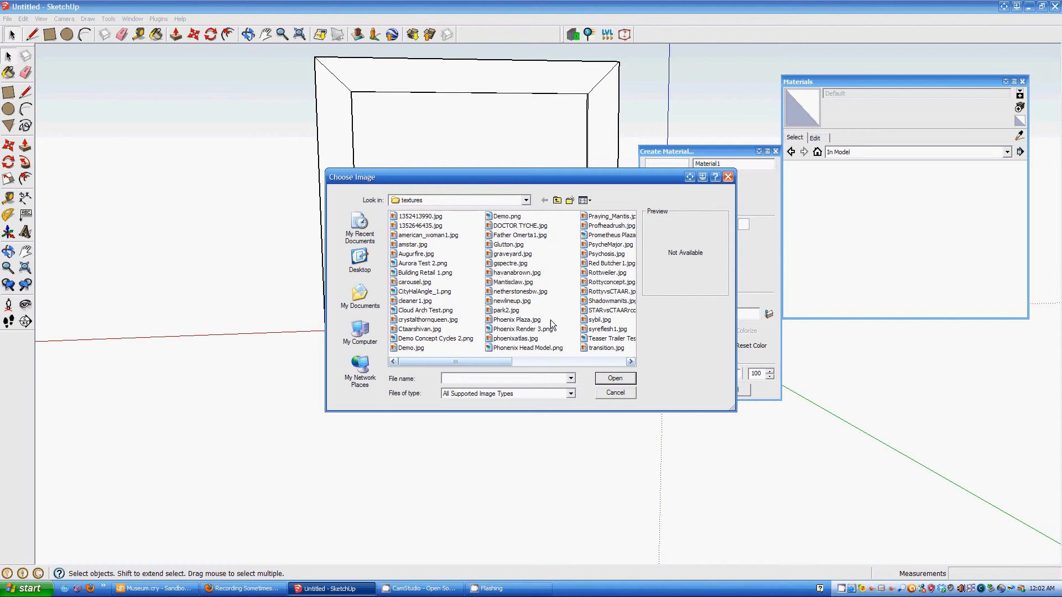
click(603, 275)
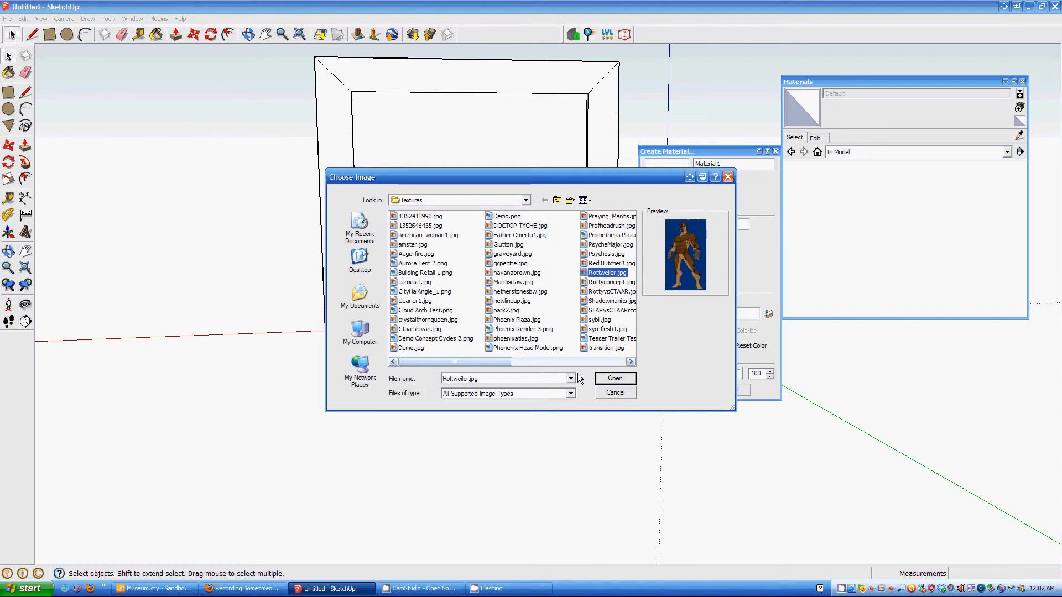
click(615, 379)
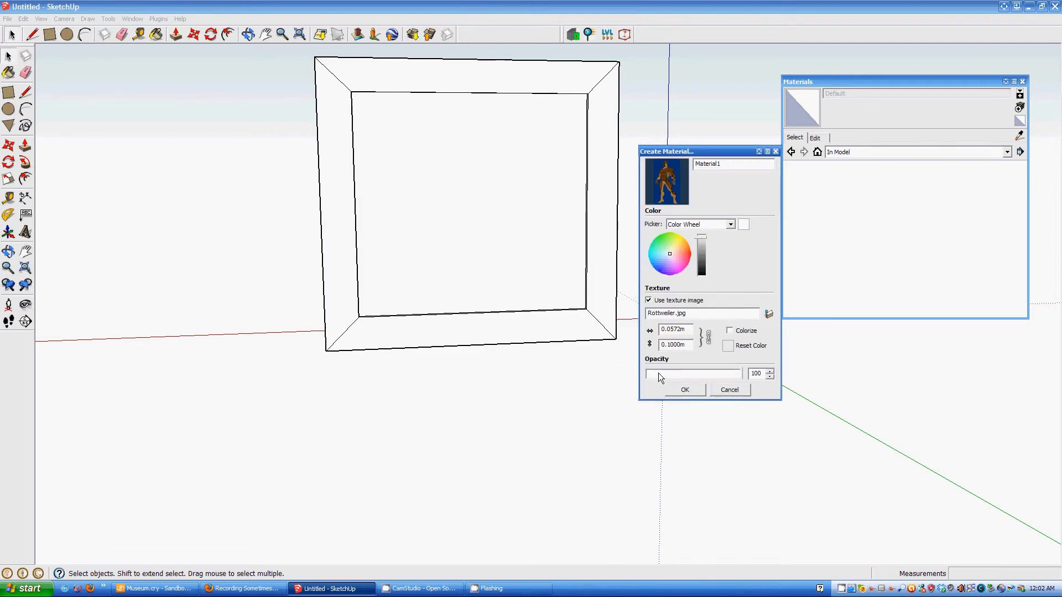
click(684, 390)
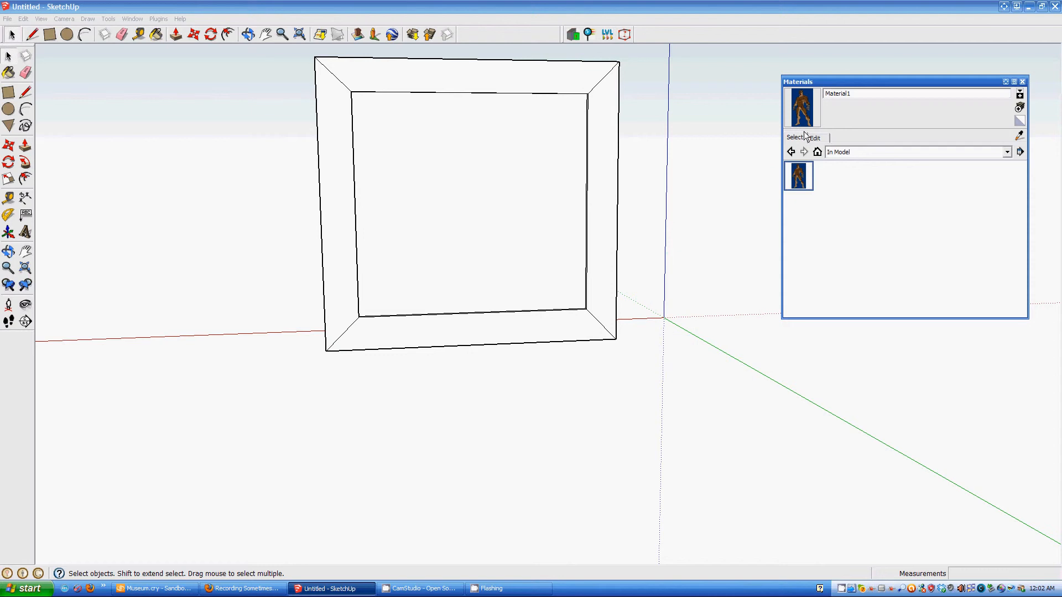
- Paint the recessed inner panel with Material1, tiling the Rottweiler image across it
click(800, 178)
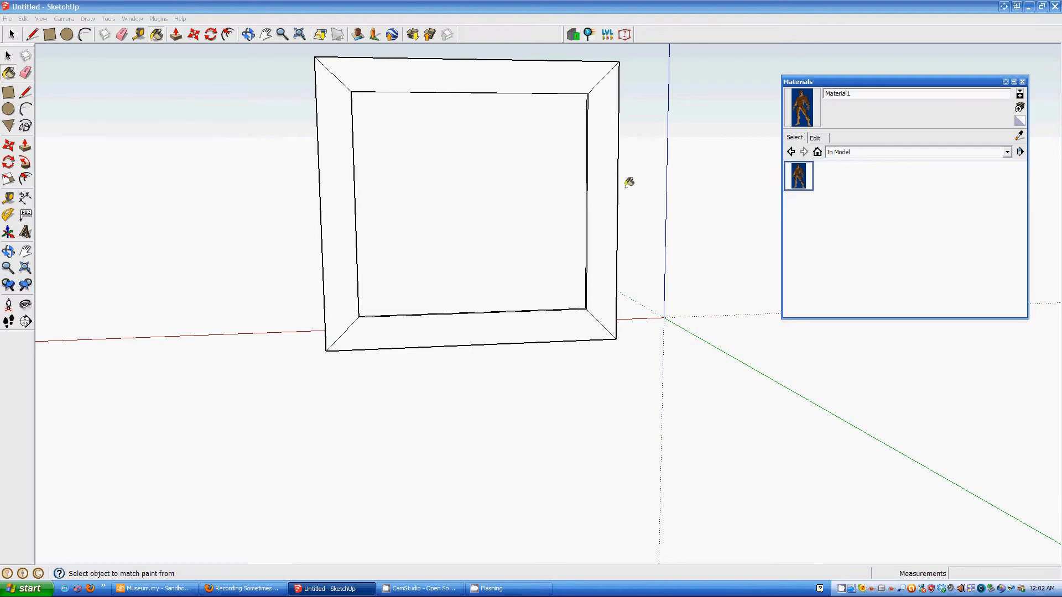
click(468, 187)
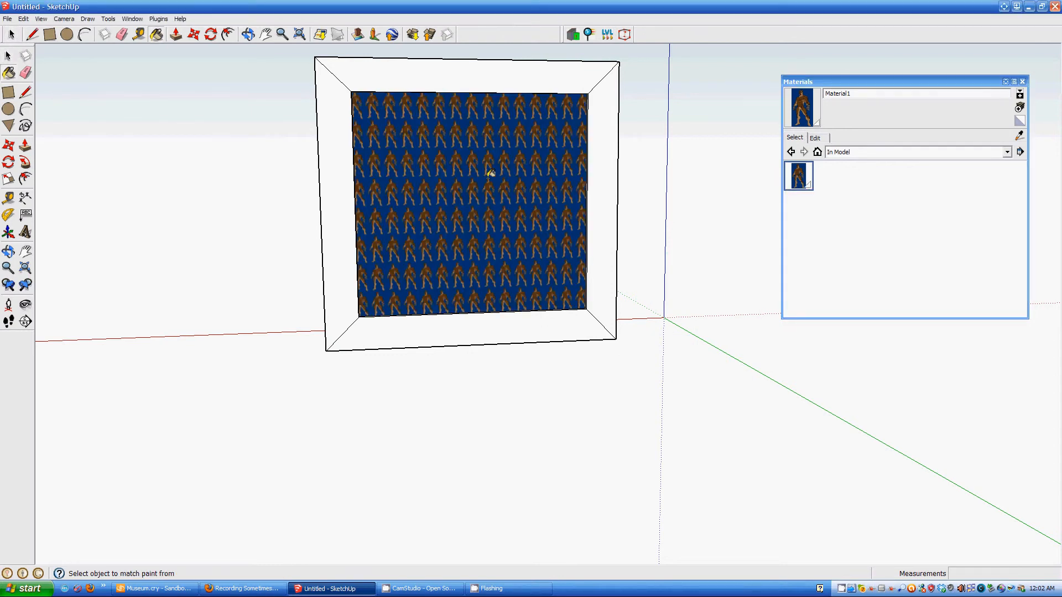
click(1023, 83)
scroll(493, 218, up, 2)
scroll(493, 218, down, 2)
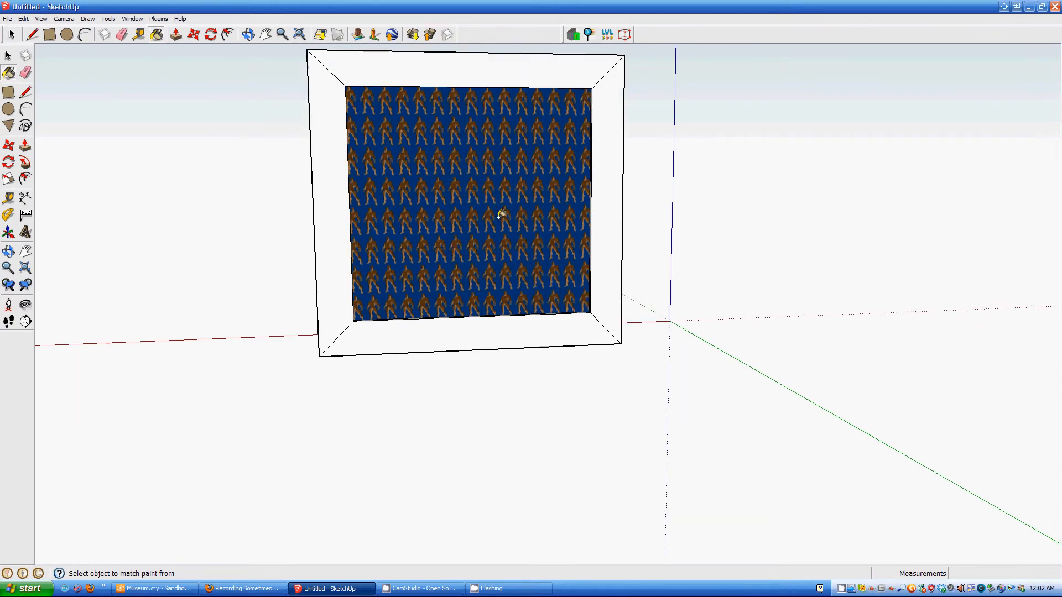
key(space)
mouse_move(575, 239)
middle_down()
mouse_move(386, 237)
mouse_move(514, 224)
middle_up()
right_click(488, 207)
- Pin the texture at the panel's lower-left corner and scale it so two full figures fit
mouse_move(512, 319)
click(582, 319)
scroll(459, 291, up, 5)
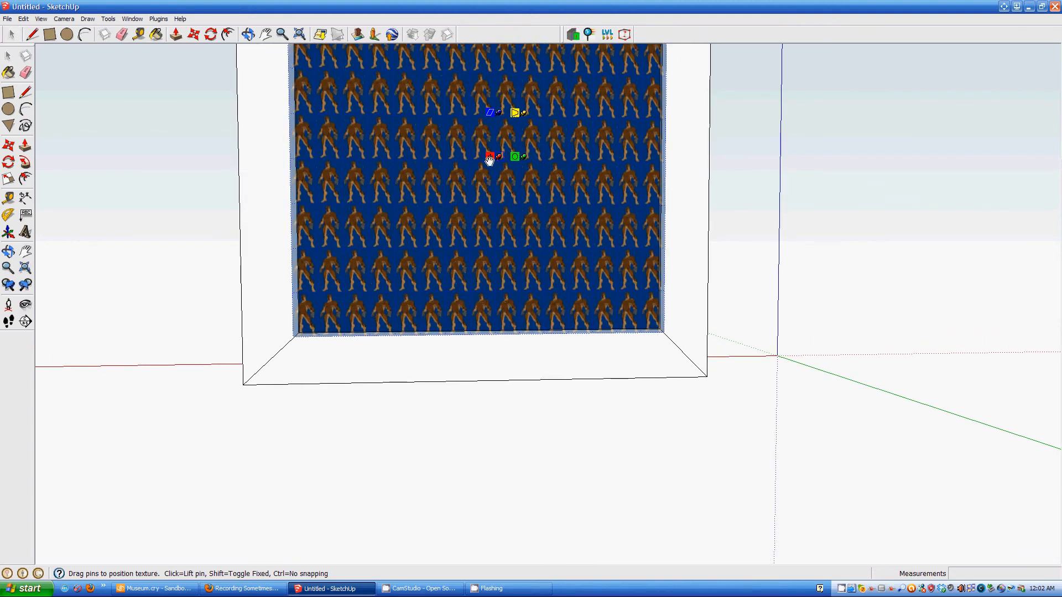
drag(491, 157, 293, 330)
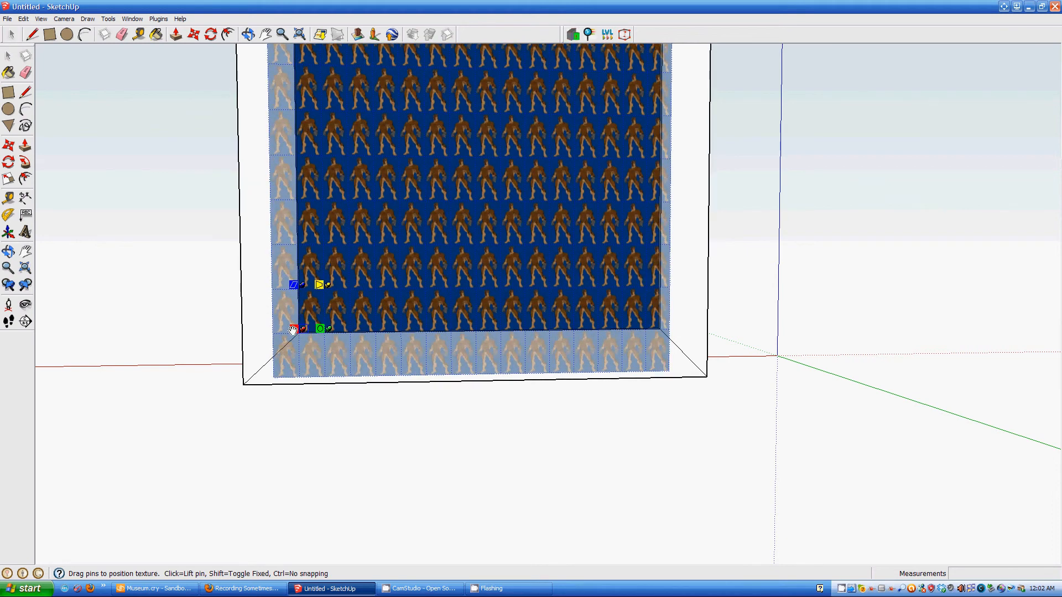
scroll(294, 336, up, 5)
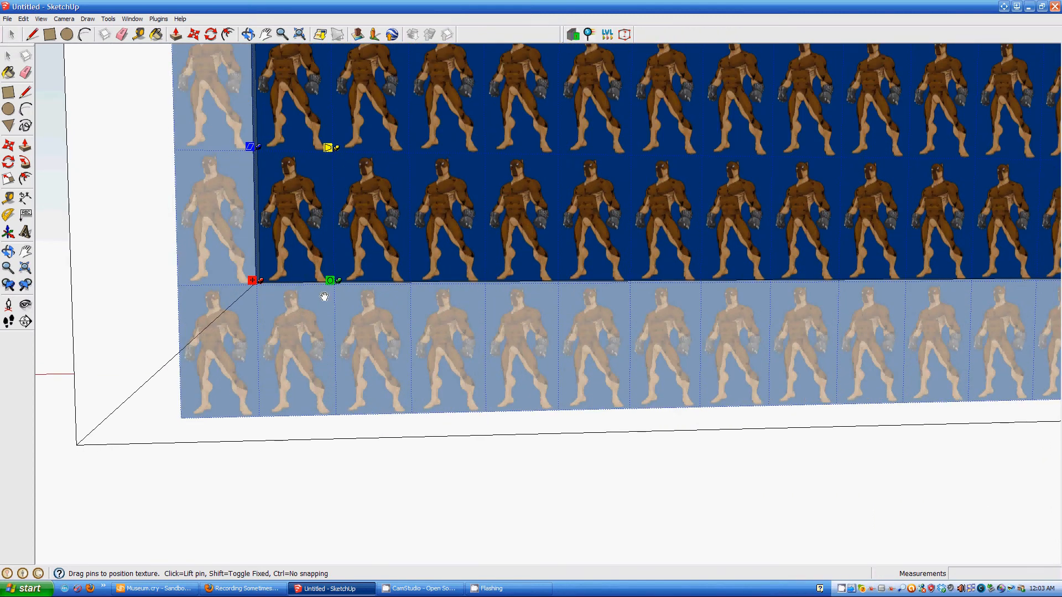
scroll(324, 297, down, 6)
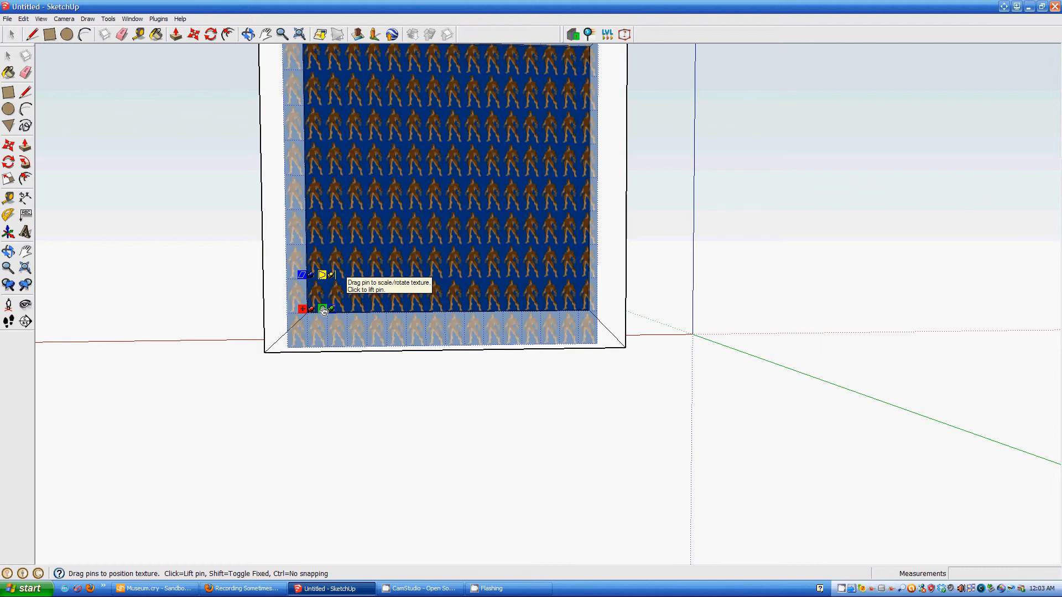
scroll(327, 313, down, 2)
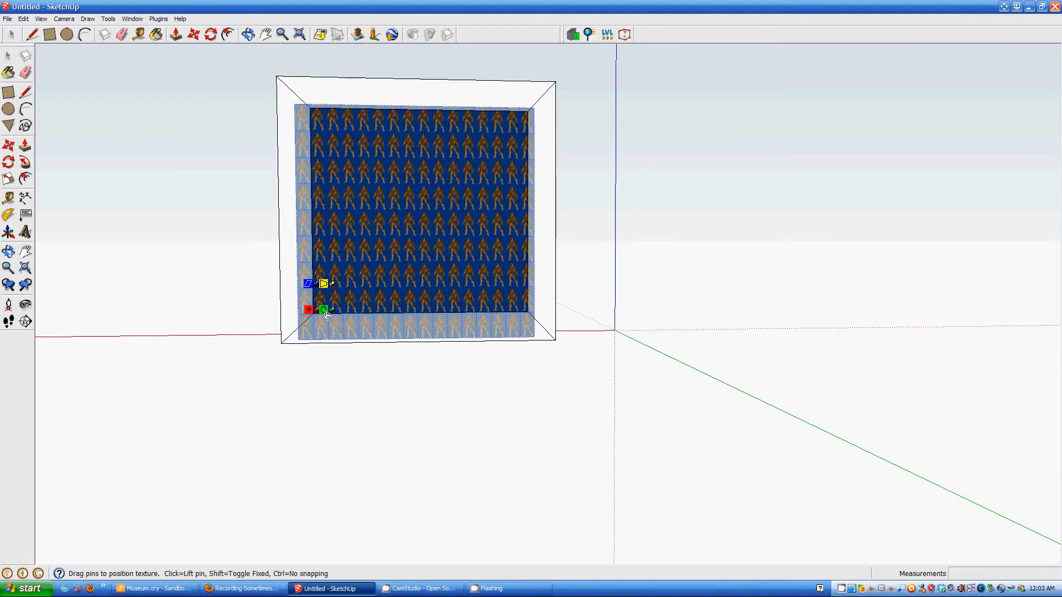
drag(326, 313, 425, 313)
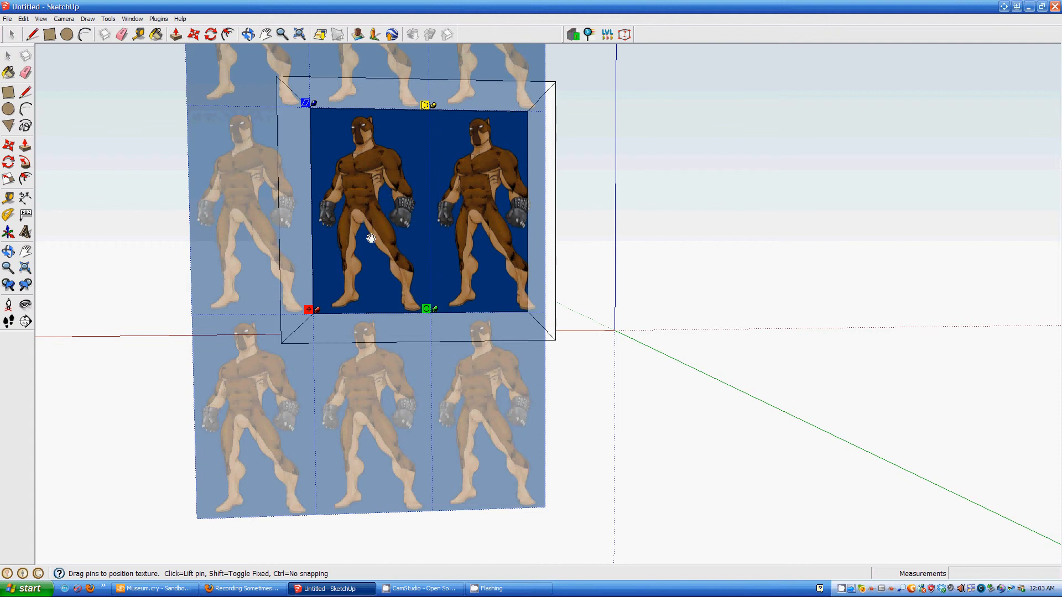
right_click(369, 220)
click(381, 225)
scroll(423, 314, up, 2)
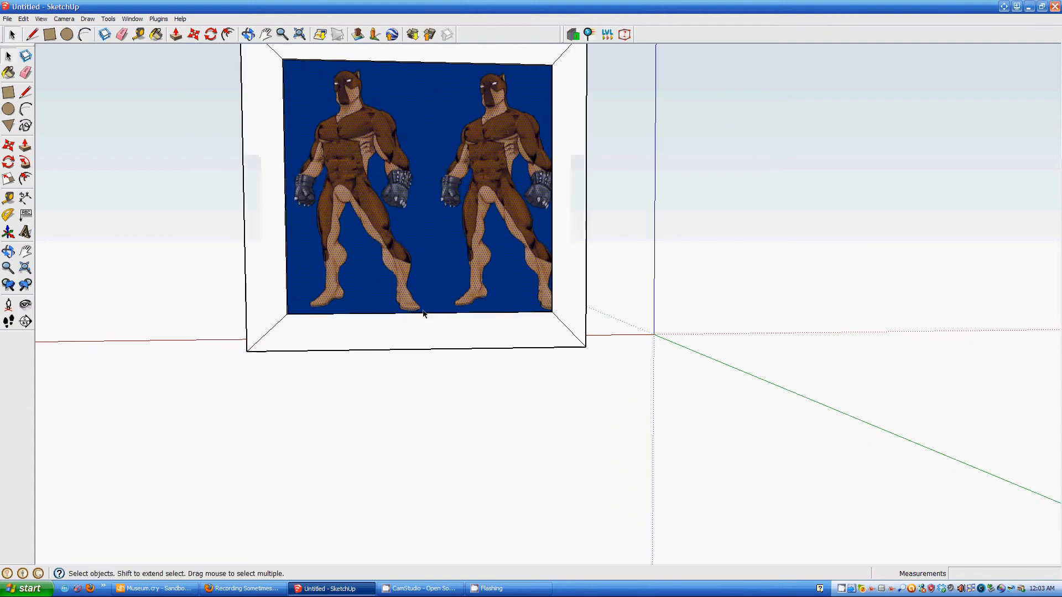
- Select the frame's inner edge and its right side
scroll(446, 200, down, 2)
middle_drag(444, 200, 724, 322)
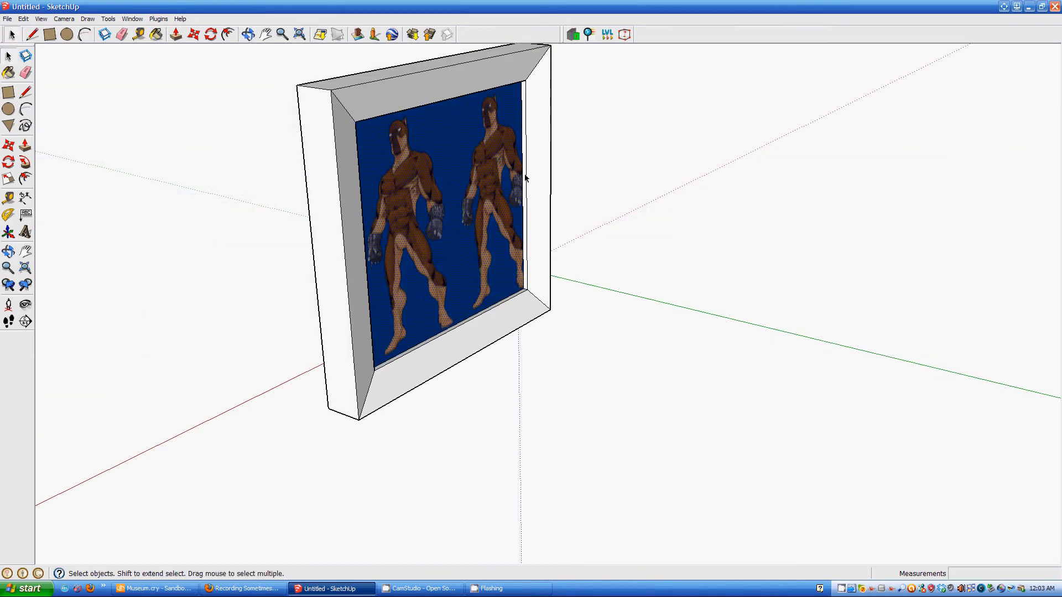
shift+click(525, 183)
middle_drag(525, 184, 83, 182)
shift+click(687, 234)
middle_drag(589, 293, 745, 247)
- Move the right side inward so the panel shows a single full-height Rottweiler figure
key(m)
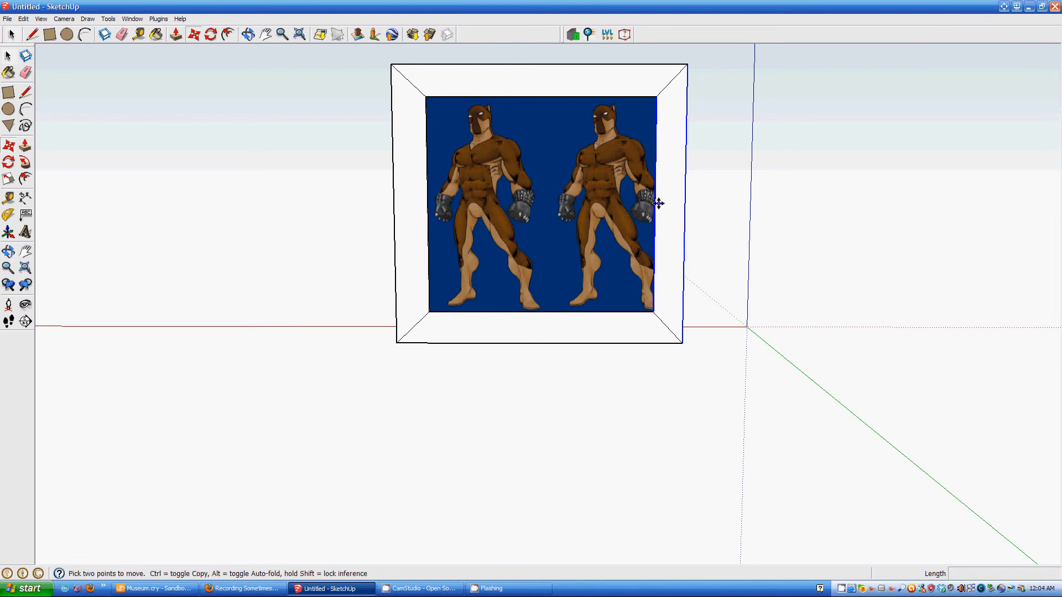
click(655, 205)
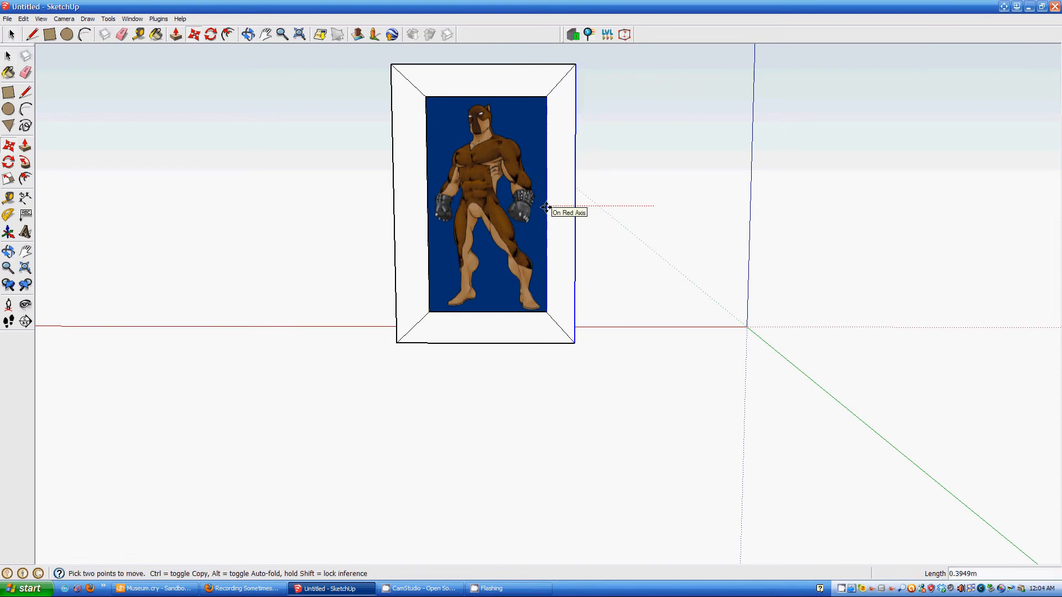
click(545, 207)
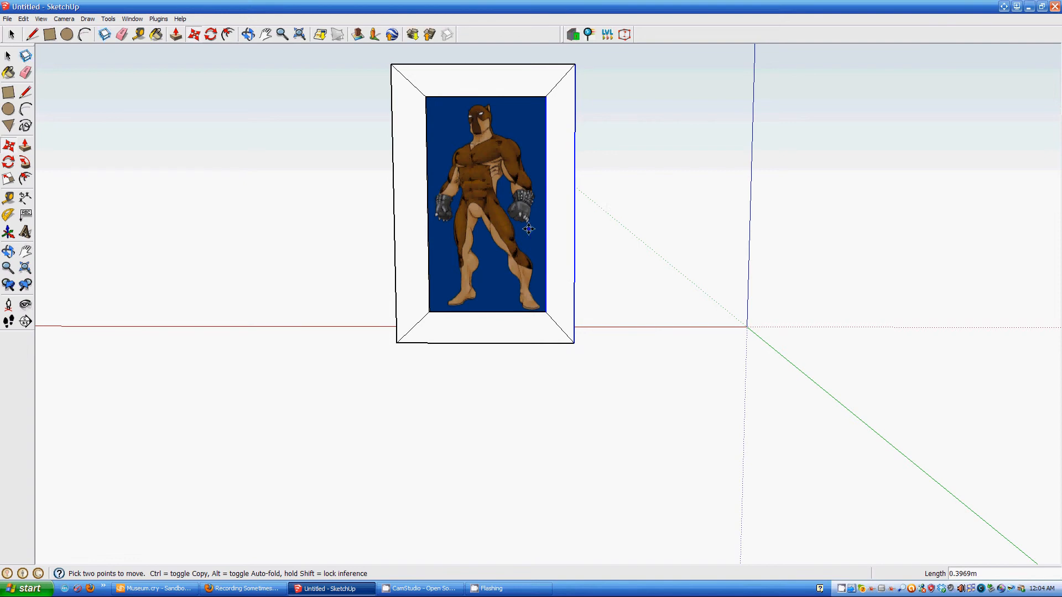
mouse_move(359, 311)
middle_down()
mouse_move(424, 286)
mouse_move(571, 272)
mouse_move(358, 294)
middle_up()
scroll(485, 229, up, 1)
middle_drag(485, 228, 633, 237)
scroll(592, 228, up, 2)
scroll(593, 230, down, 2)
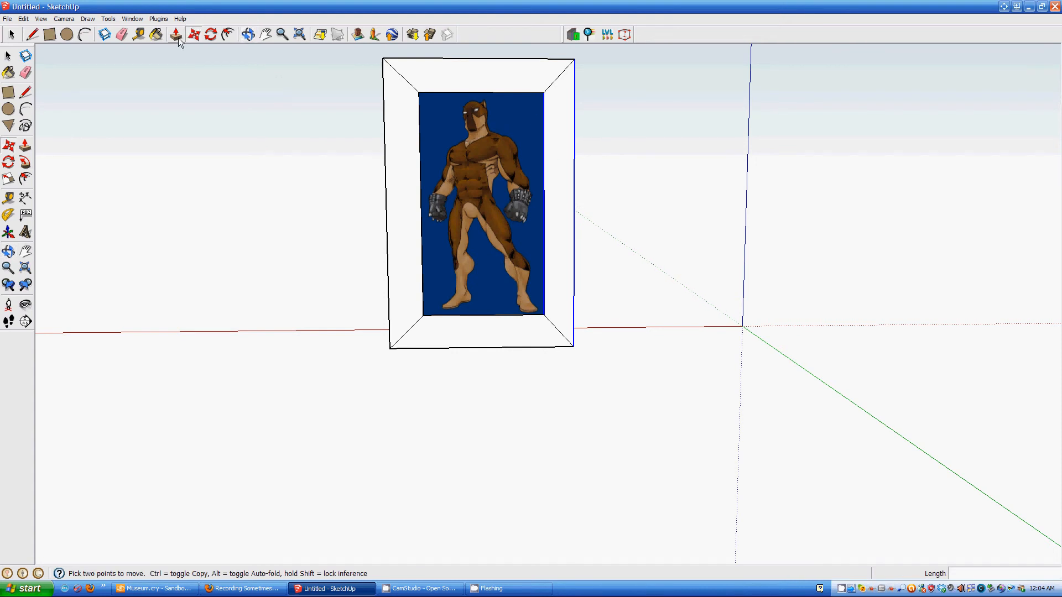
- Open the Materials panel and pick Brick_Rough_Dark from the Brick and Cladding library
click(136, 20)
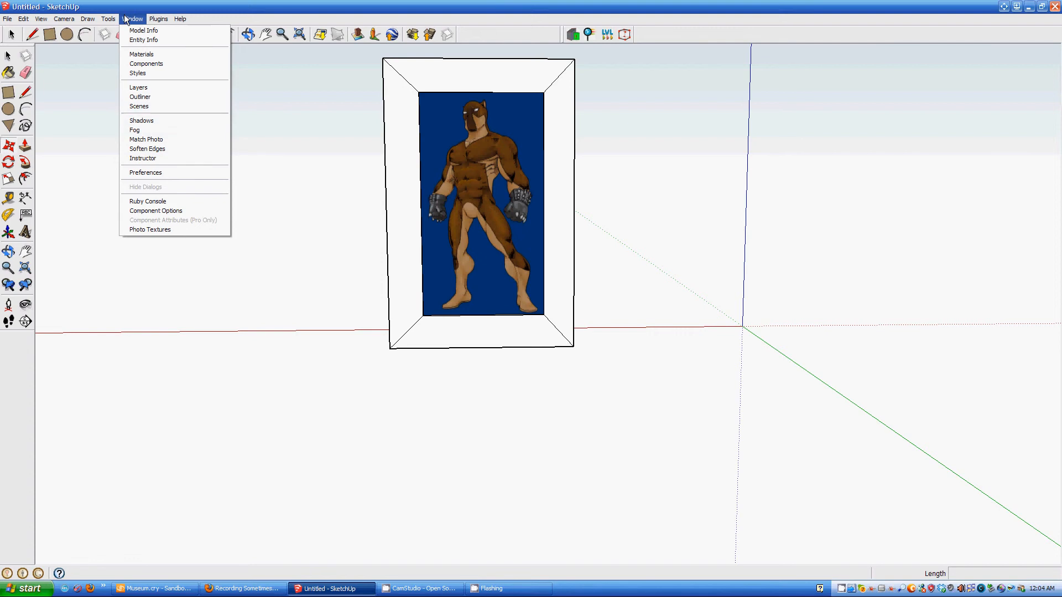
click(142, 54)
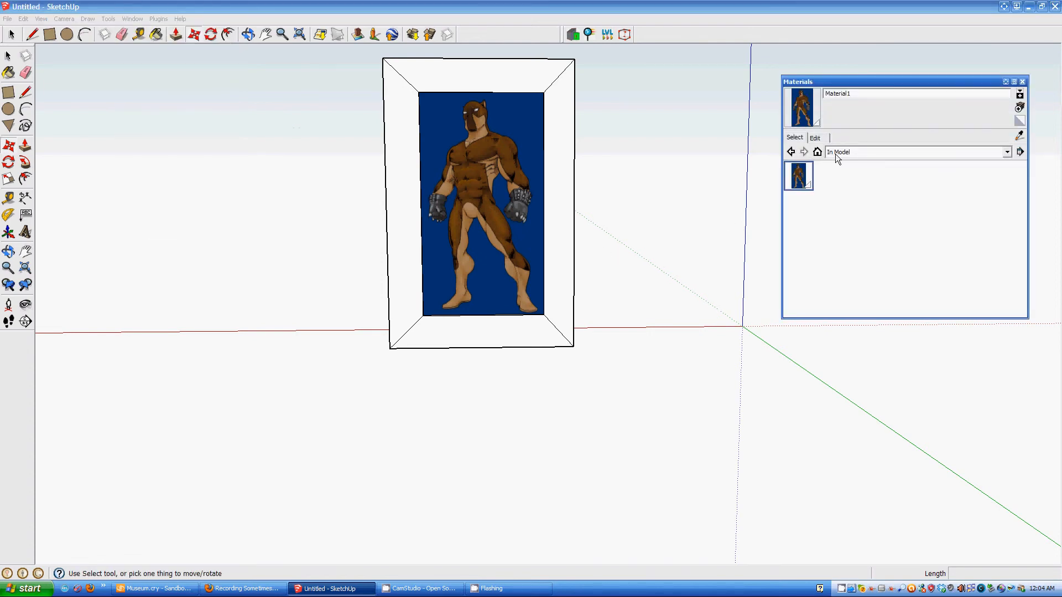
click(920, 155)
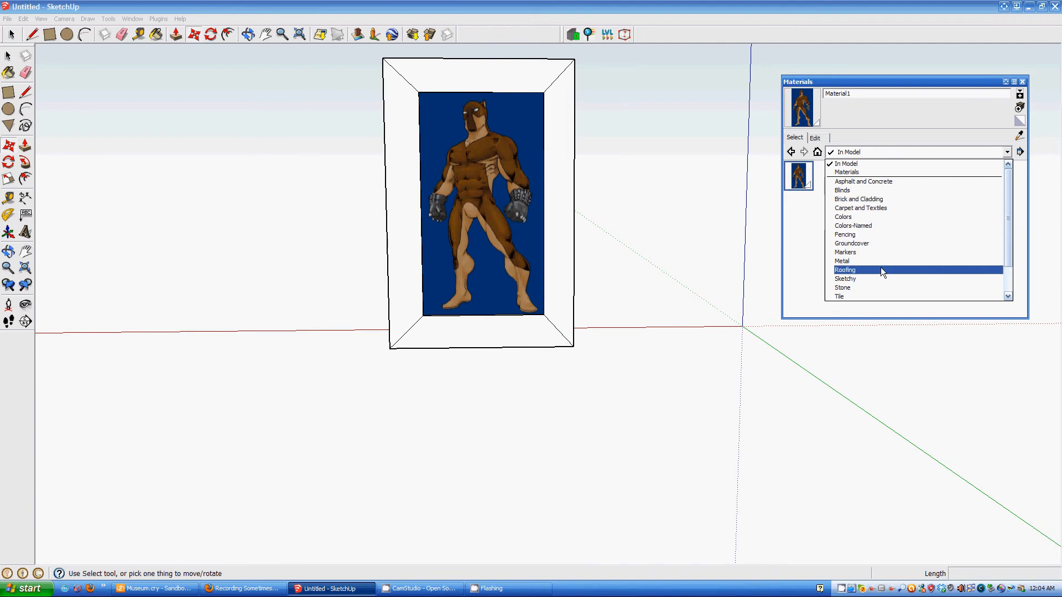
click(871, 200)
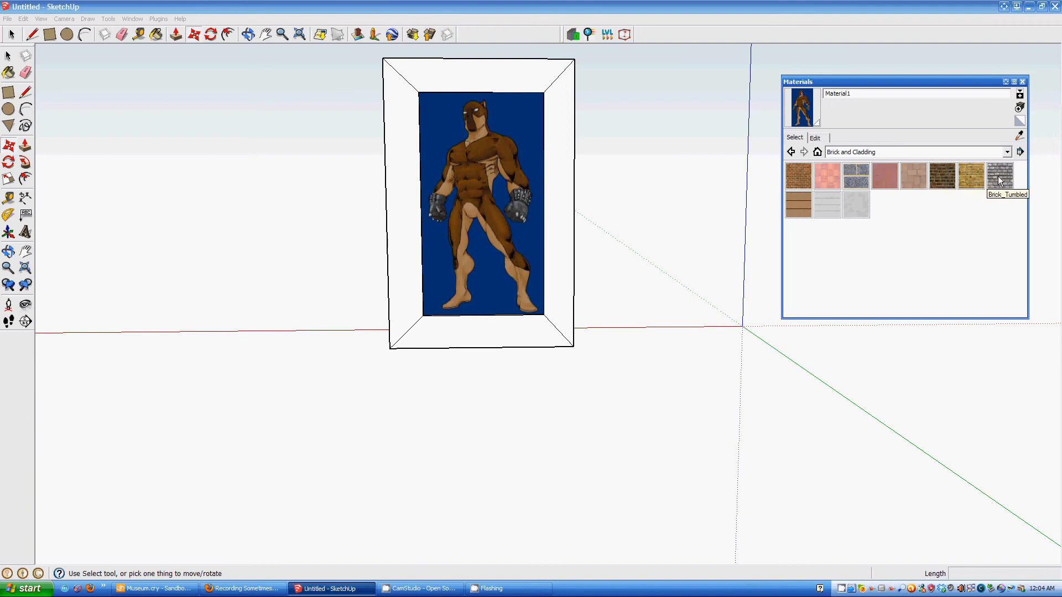
click(941, 176)
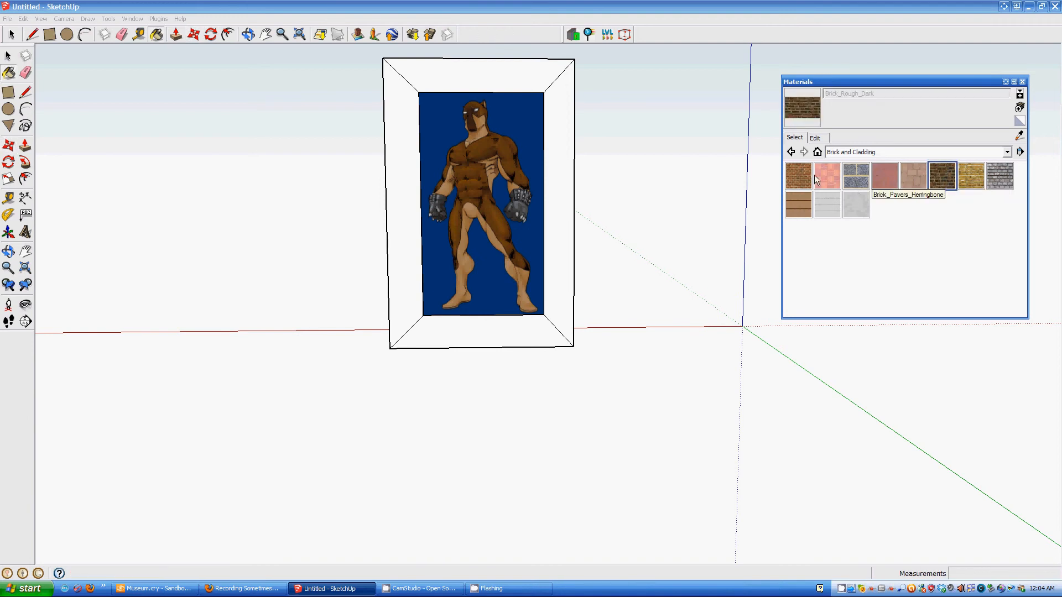
- Paint the frame's four inner faces and its white side face with the brick
click(563, 195)
click(515, 328)
click(413, 243)
click(473, 69)
mouse_move(373, 256)
middle_down()
mouse_move(551, 321)
mouse_move(764, 363)
middle_up()
click(498, 263)
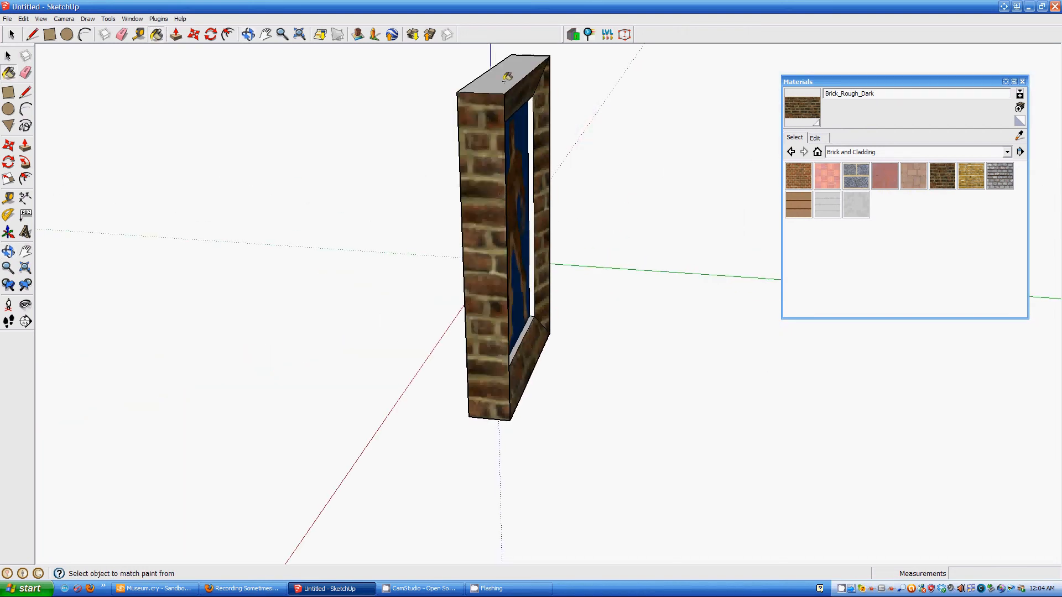
- Paint the frame's right side, lower face and remaining inner faces with Brick_Rough_Dark
middle_drag(636, 382, 327, 322)
middle_drag(678, 291, 633, 268)
click(634, 272)
middle_drag(575, 472, 623, 355)
click(624, 355)
click(533, 197)
click(506, 267)
middle_drag(505, 267, 719, 309)
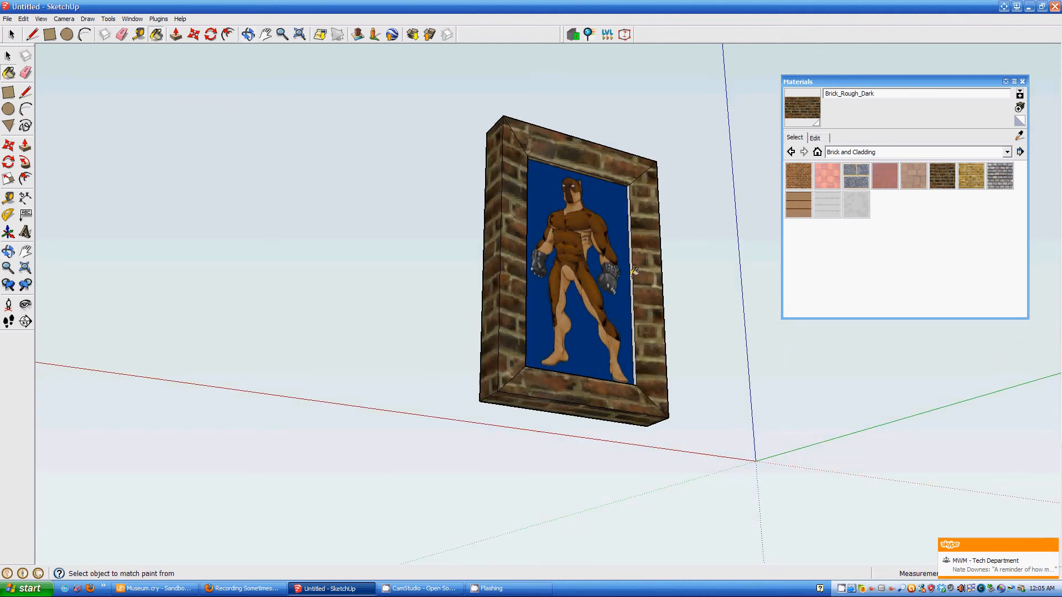
click(634, 271)
middle_drag(634, 272, 577, 383)
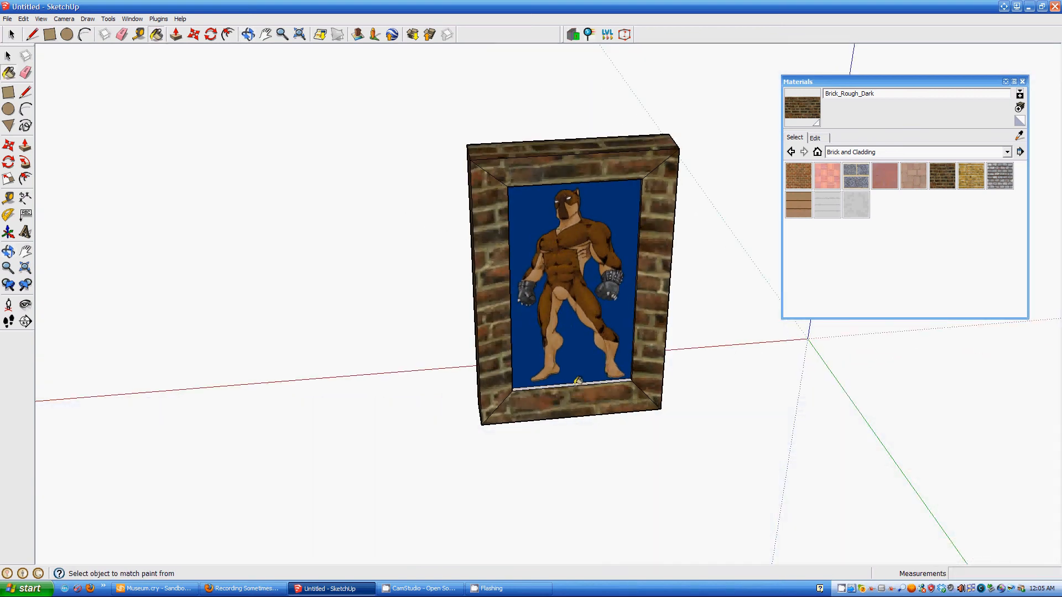
click(577, 381)
- Paint the frame's grey back face with brick and return to the front view
scroll(587, 410, up, 5)
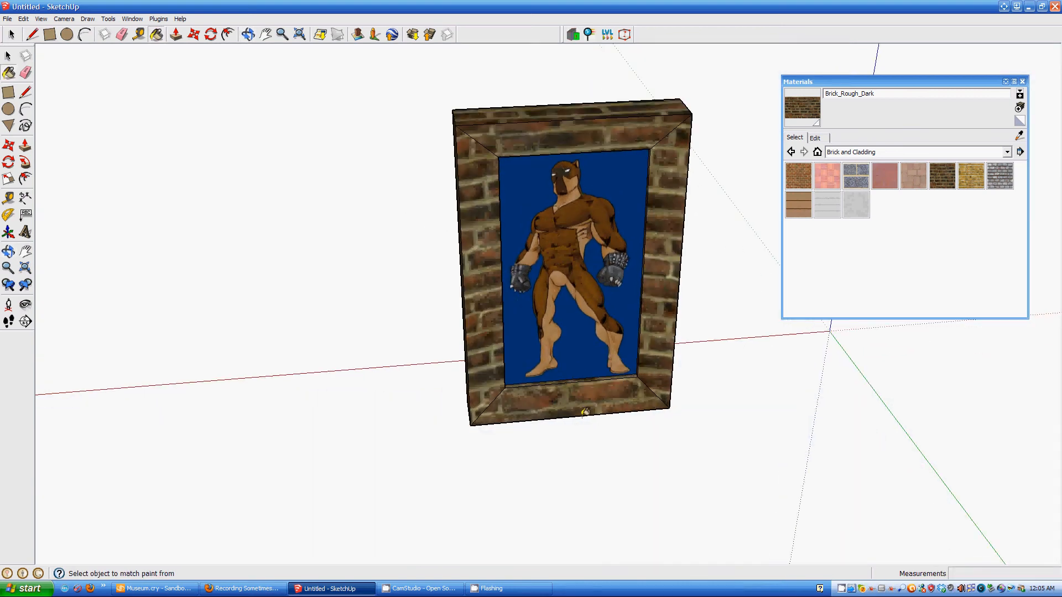
mouse_move(466, 297)
middle_down()
mouse_move(554, 288)
mouse_move(885, 325)
mouse_move(576, 321)
mouse_move(646, 224)
middle_up()
click(646, 224)
mouse_move(732, 284)
middle_down()
mouse_move(612, 227)
mouse_move(517, 147)
middle_up()
mouse_move(543, 190)
middle_down()
mouse_move(520, 237)
mouse_move(550, 332)
mouse_move(559, 322)
middle_up()
- Close the Materials panel and look over the Plugins menu commands
click(1022, 82)
mouse_move(599, 382)
middle_down()
mouse_move(523, 260)
mouse_move(524, 295)
mouse_move(733, 339)
mouse_move(625, 310)
mouse_move(571, 325)
middle_up()
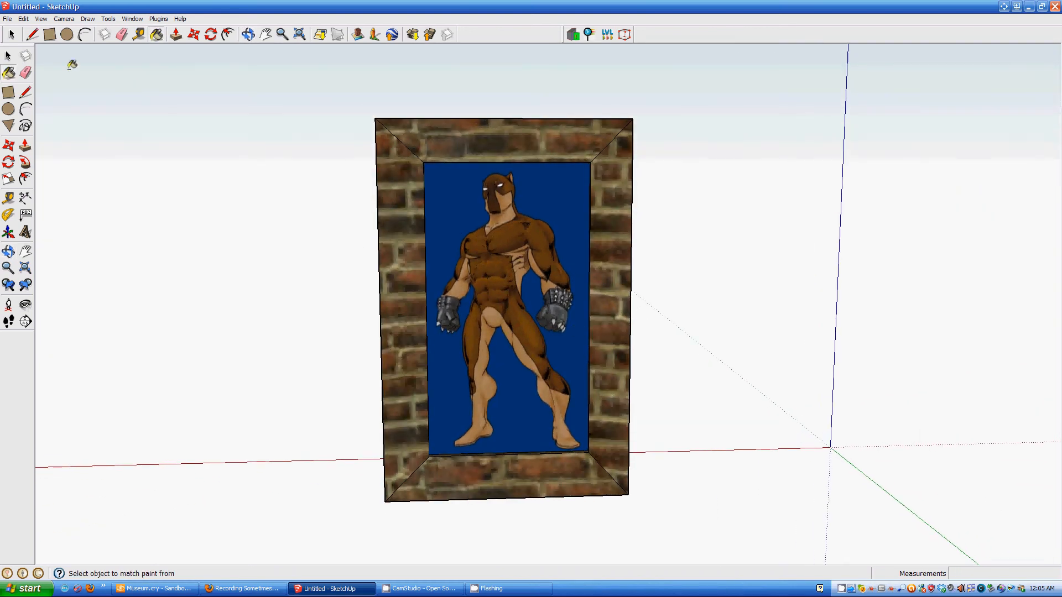
click(158, 20)
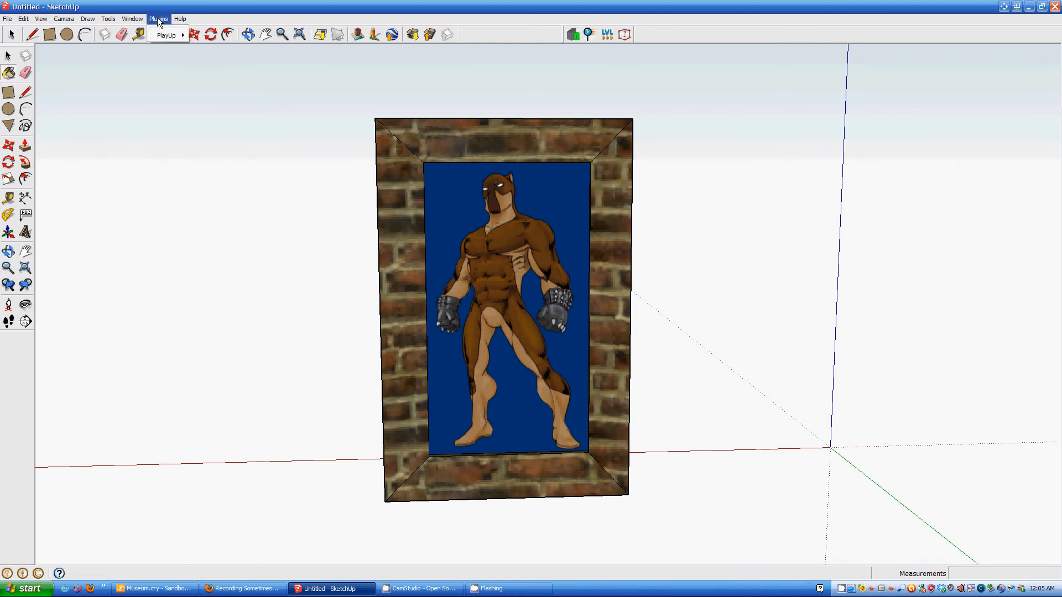
click(164, 10)
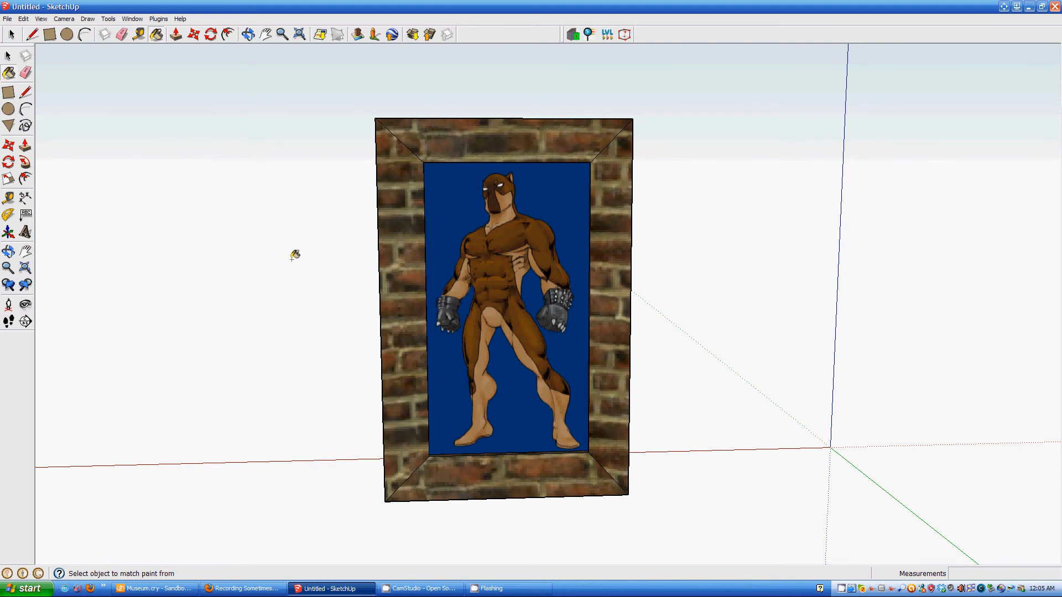
- Select the entire brick-framed picture with the Select tool
key(space)
scroll(350, 187, down, 2)
drag(294, 105, 635, 467)
- Make the selected picture a component named 'Painting Ro'
right_click(467, 280)
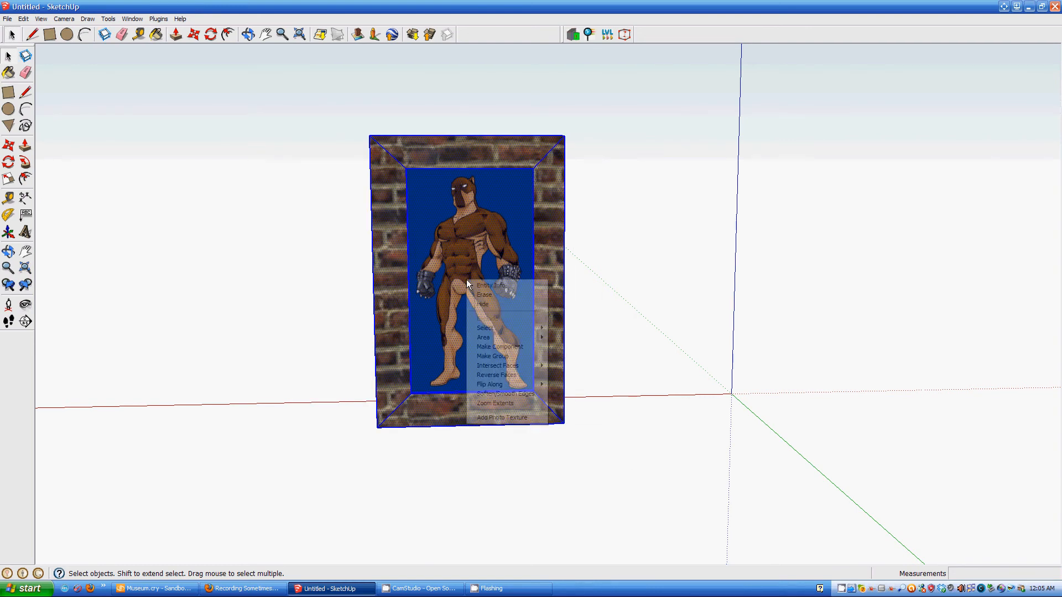
click(492, 347)
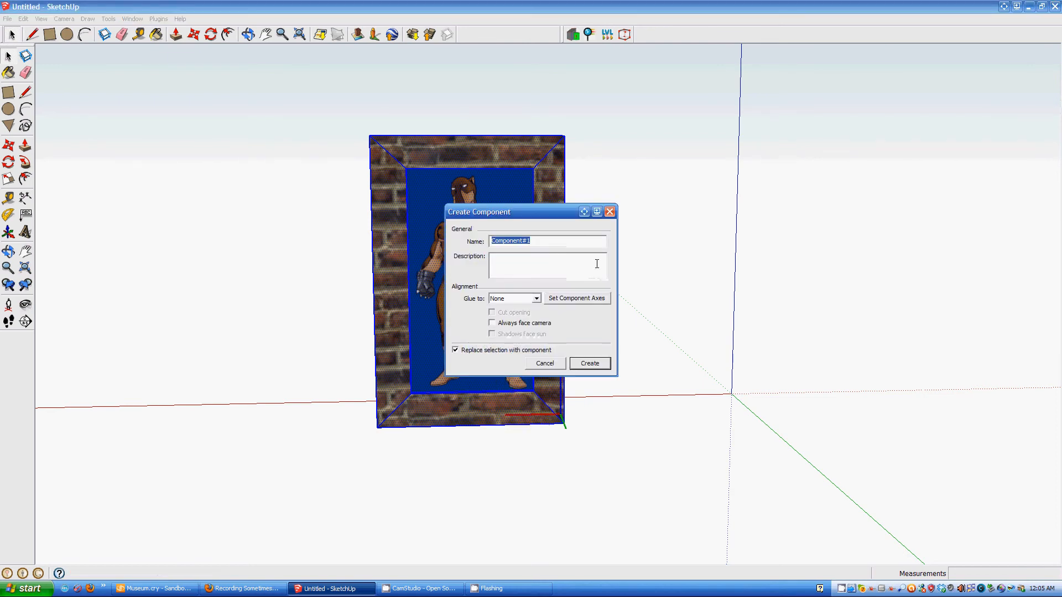
text(pAIN)
key(BackSpace)
key(BackSpace)
key(BackSpace)
text(Painting Ro)
click(594, 366)
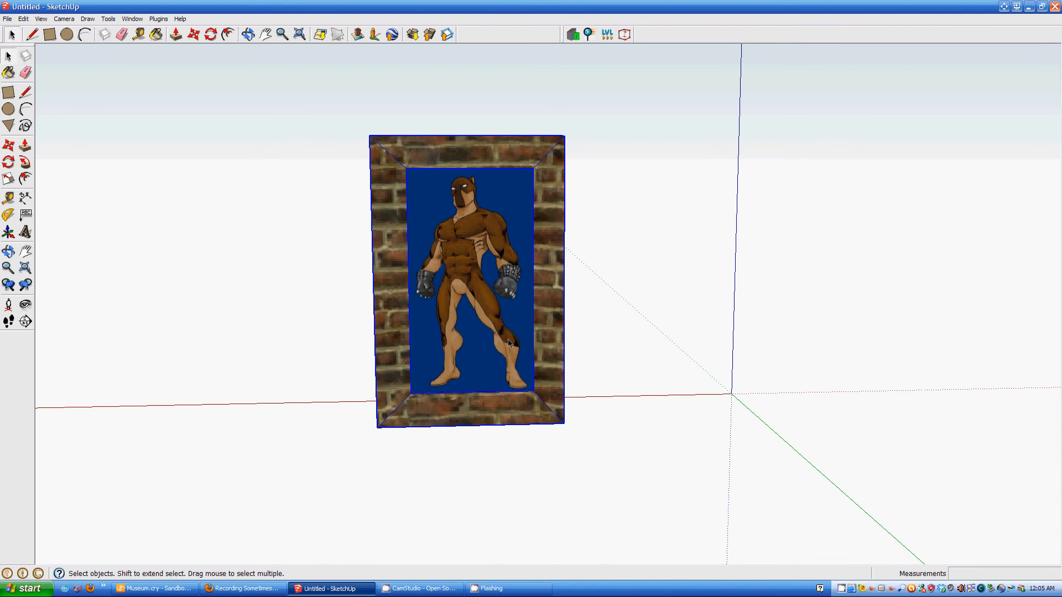
- Export the painting component as a Crysis model with PlayUp Tools > Export Selected Geometry
right_click(476, 261)
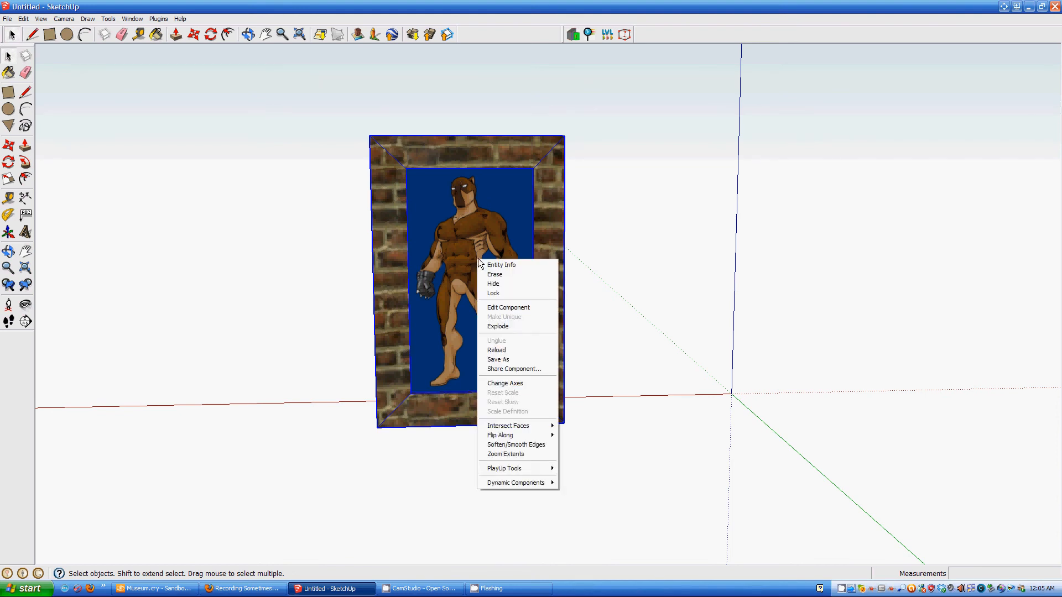
mouse_move(500, 469)
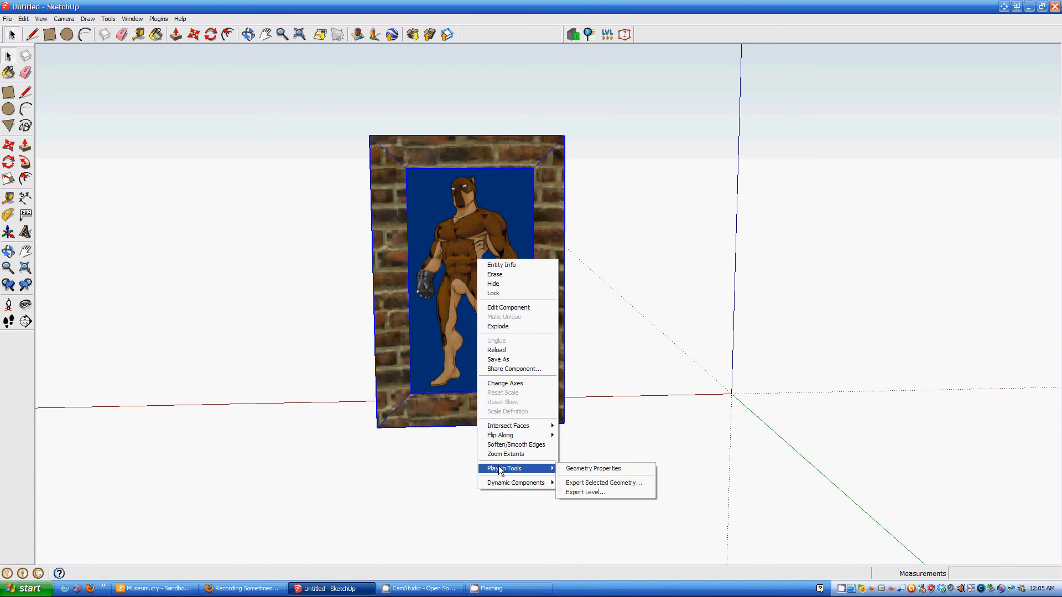
click(605, 484)
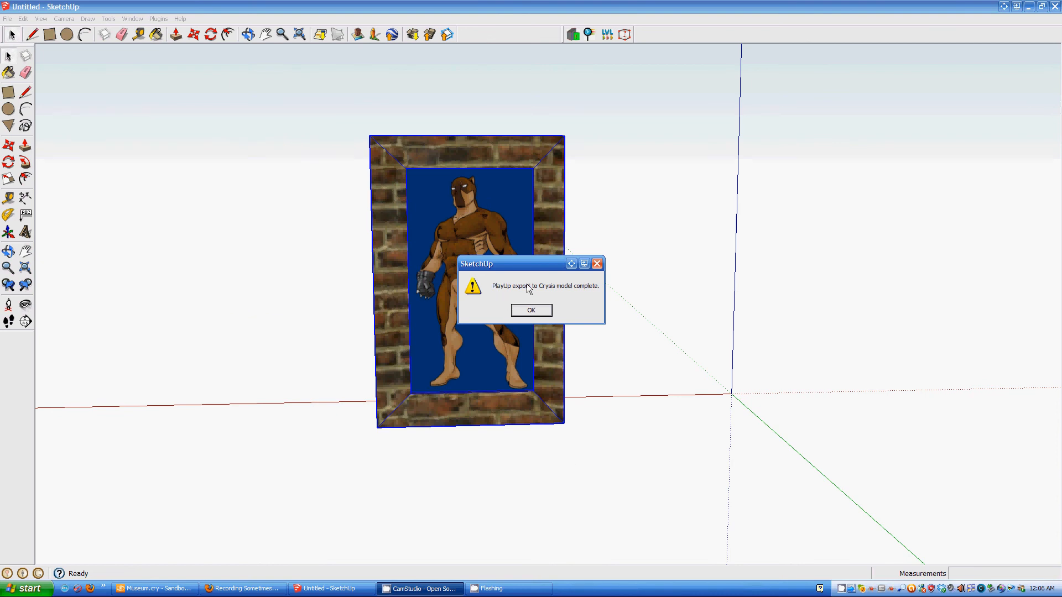
- Acknowledge the export and bring the Sandbox museum camera to face the painting wall
click(531, 311)
click(155, 589)
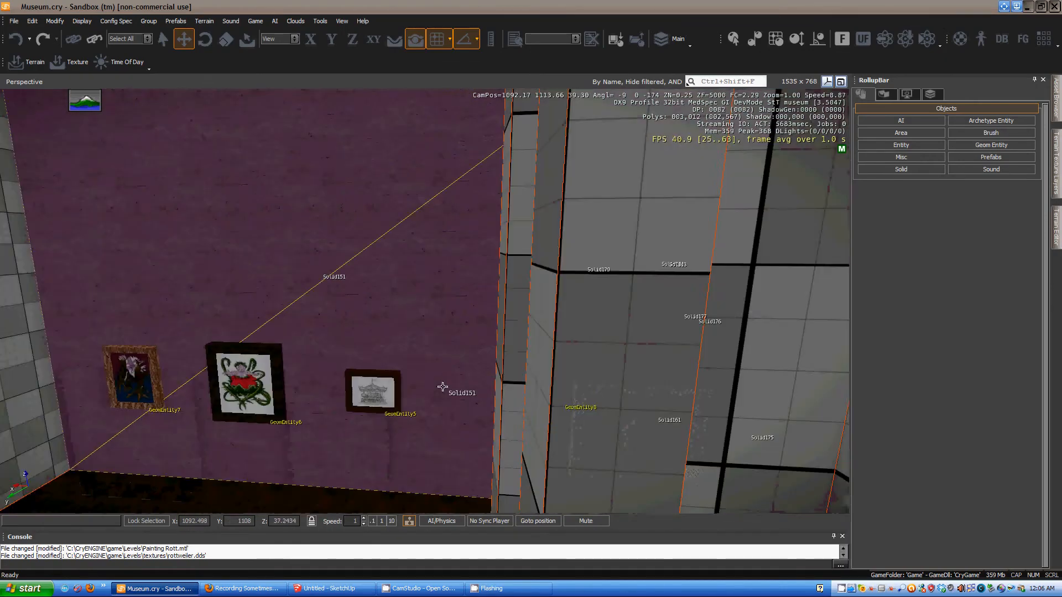
scroll(442, 387, up, 1)
middle_drag(452, 383, 453, 383)
scroll(453, 383, down, 3)
scroll(471, 363, up, 1)
right_drag(474, 363, 479, 354)
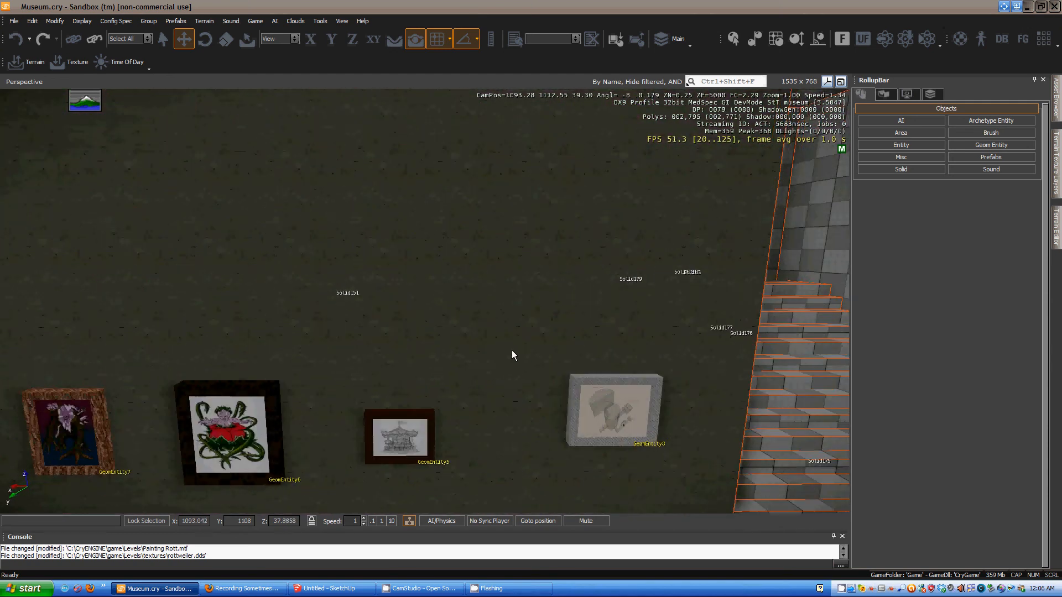
- Reload the Geom Entity list and drag painting rott onto the museum wall
click(1007, 148)
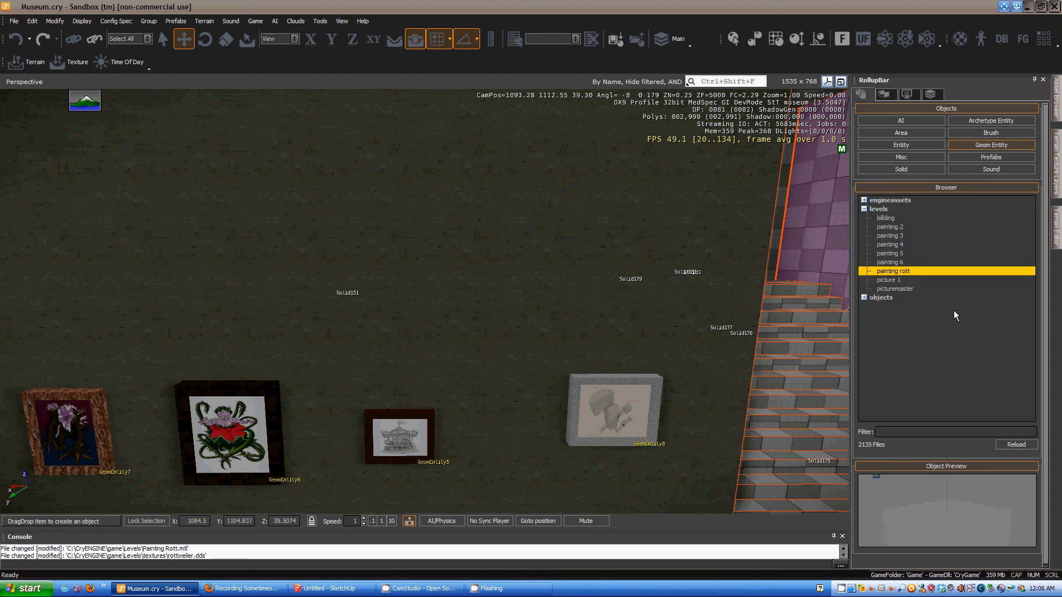
click(1009, 446)
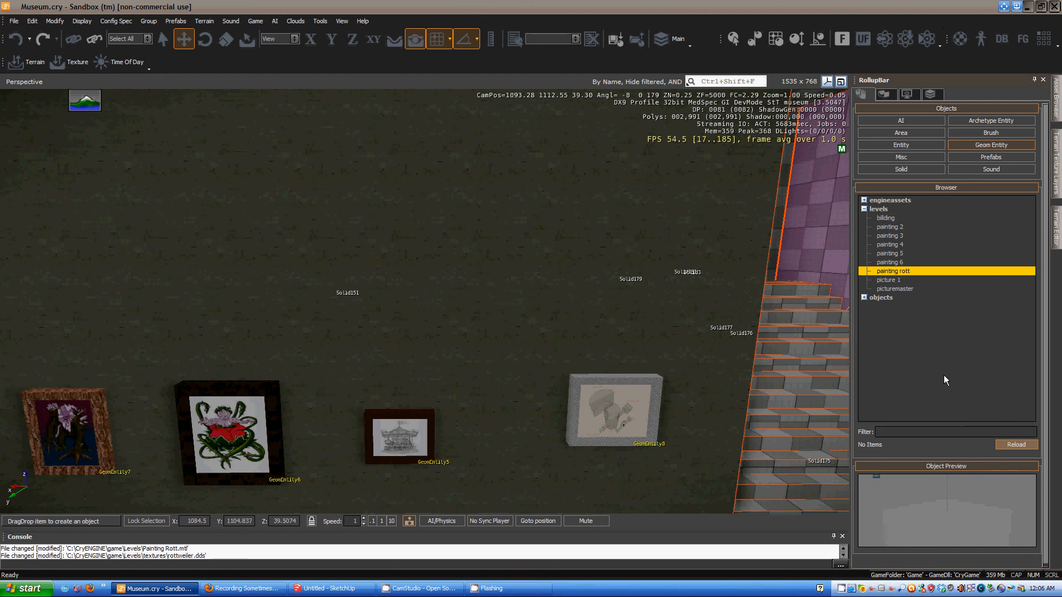
click(891, 271)
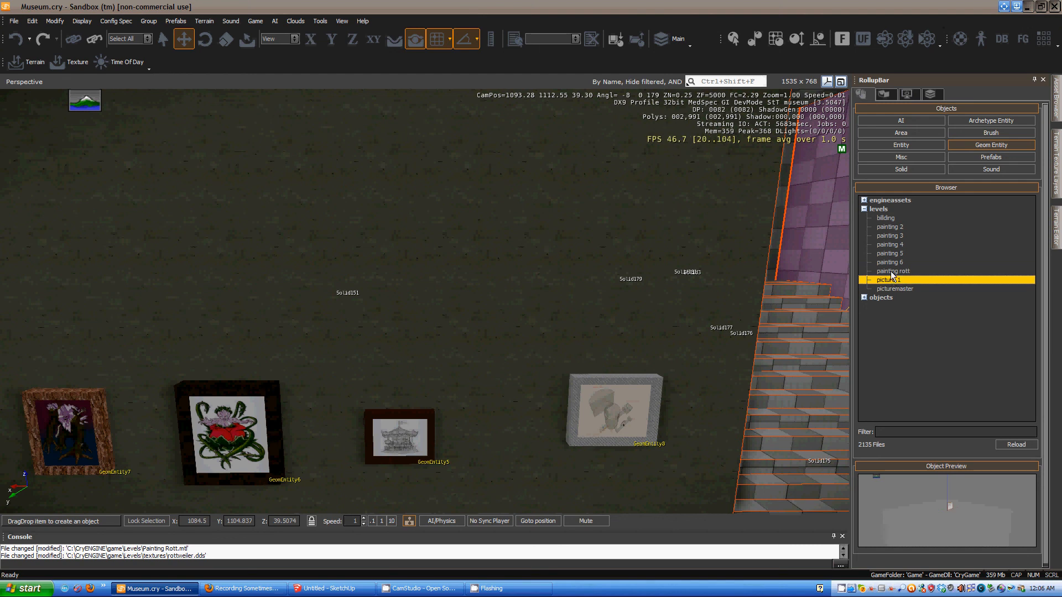
mouse_move(892, 271)
mouse_down()
mouse_move(840, 282)
mouse_move(438, 268)
mouse_move(523, 308)
mouse_move(527, 457)
mouse_up()
scroll(554, 420, up, 2)
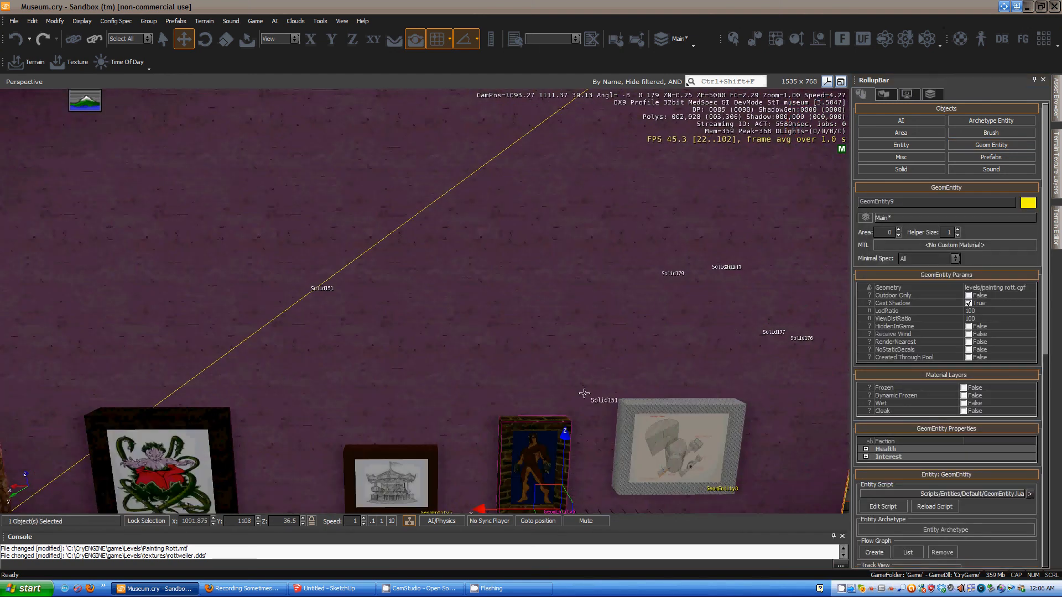
right_drag(610, 430, 610, 429)
scroll(487, 495, up, 2)
key(ctrl+g)
key(w)
key(w)
key(s)
key(a)
key(d)
key(d)
key(w)
key(a)
key(a)
key(w)
key(s)
key(d)
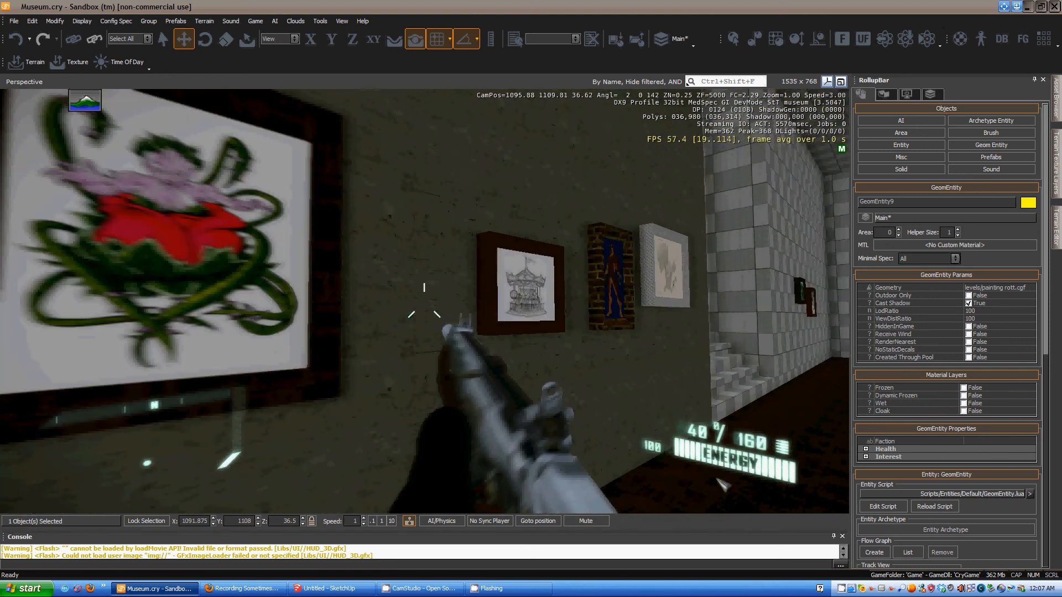
key(w)
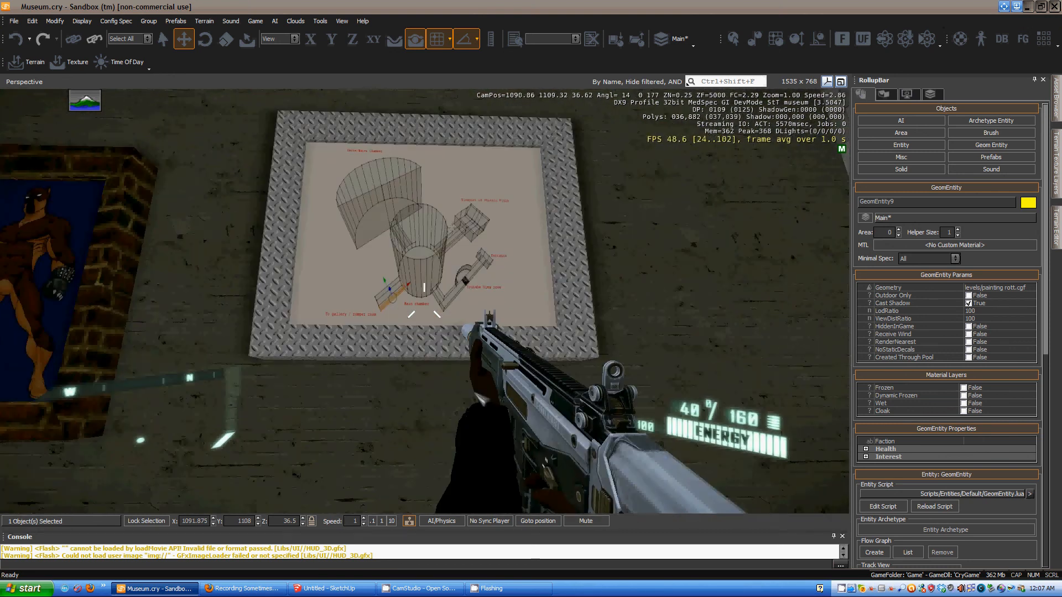
key(d)
key(a)
key(a)
key(s)
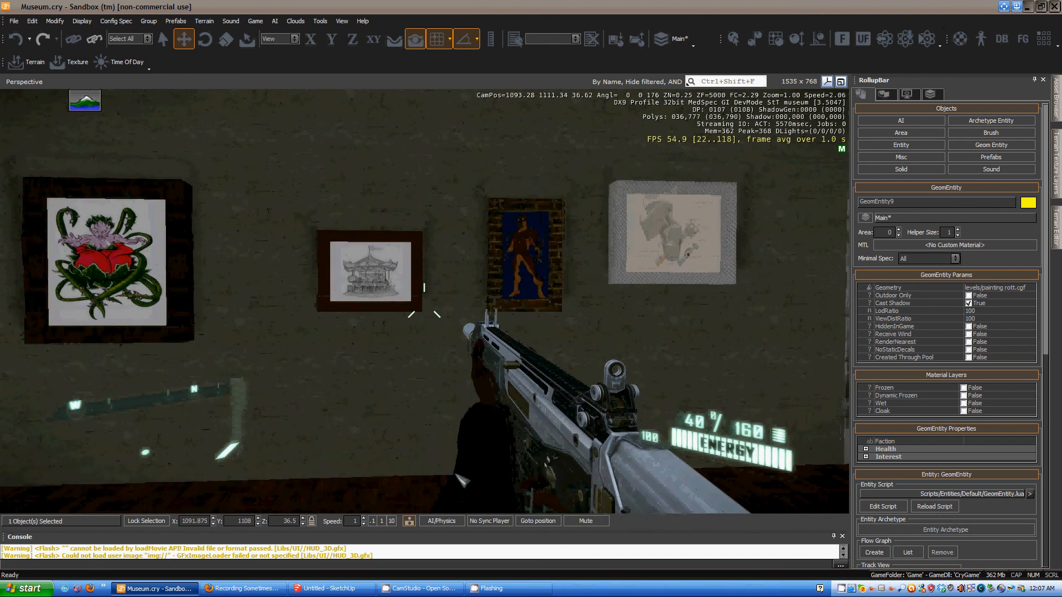
key(ctrl+g)
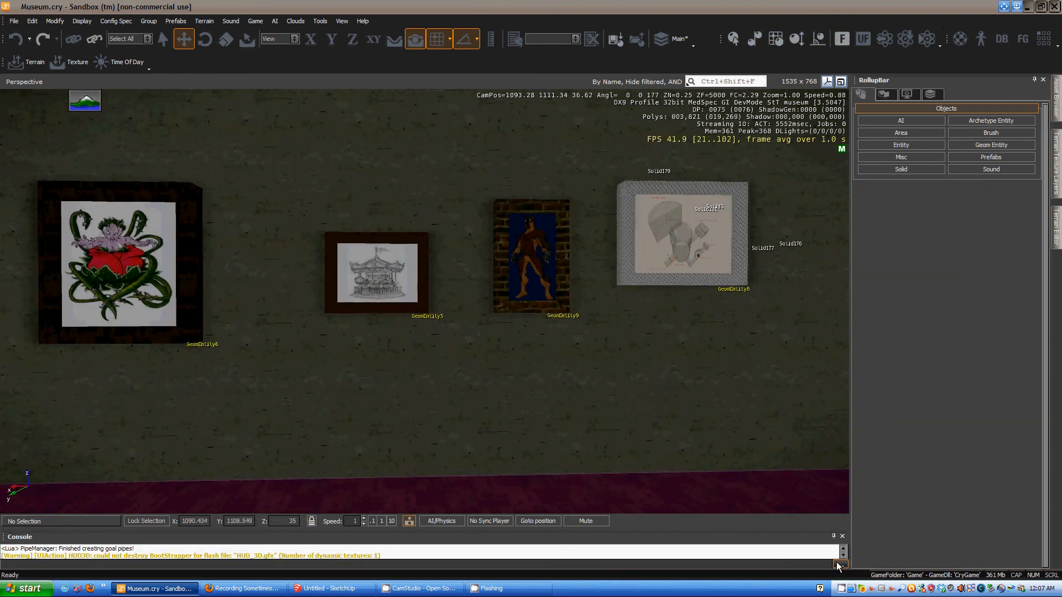
click(842, 591)
right_click(841, 591)
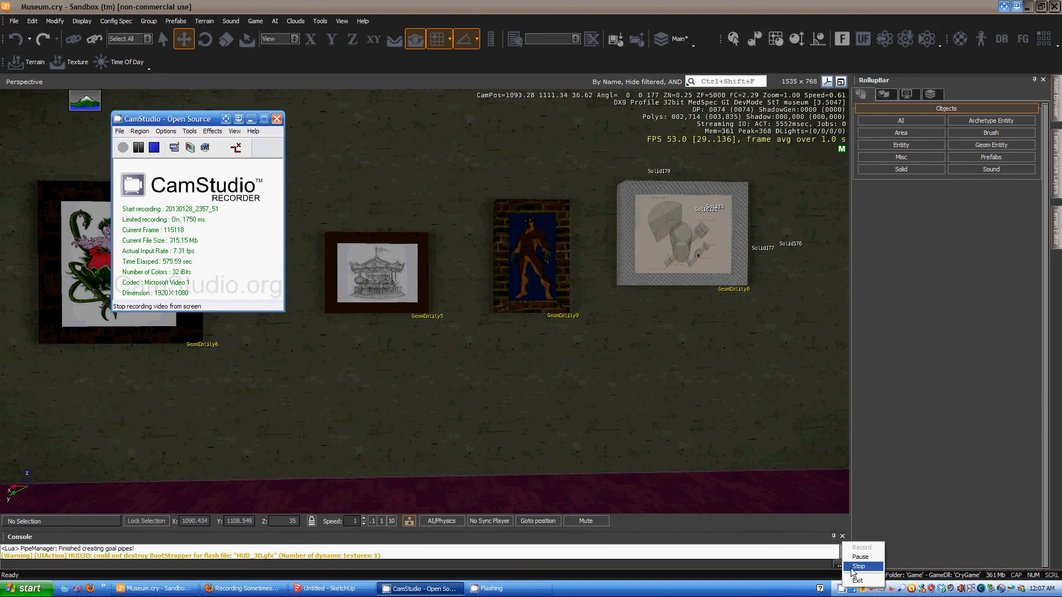